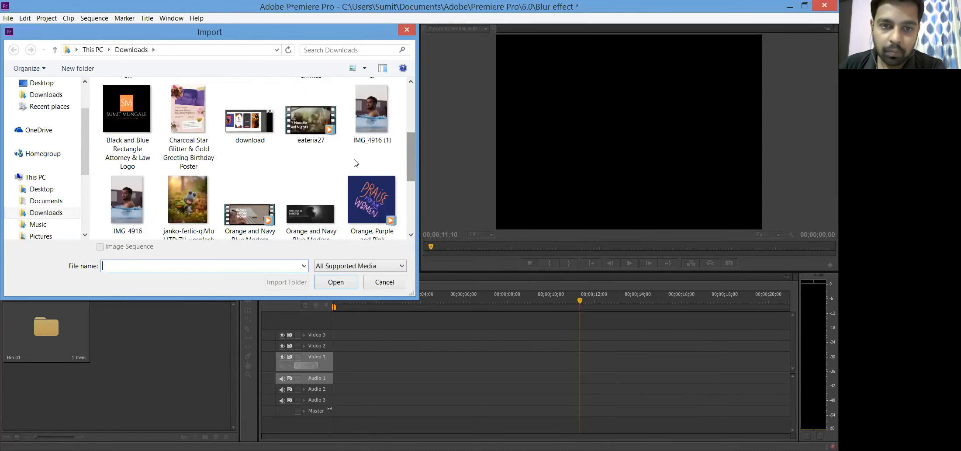
- Import the eateria27 video and the Orange and Navy Blue Modern Sporty Men's Fitness Quotes video from the Downloads folder
{"action": "left_click", "coordinate": [320, 129]}
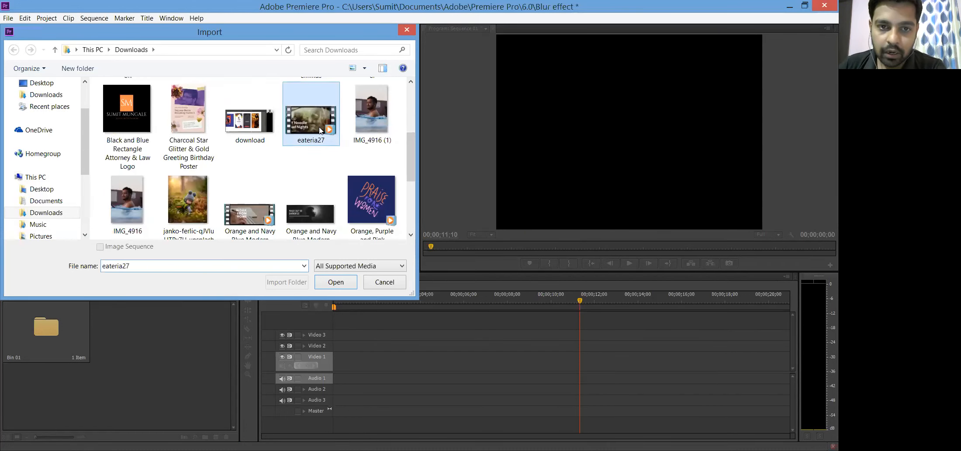
{"action": "left_click", "coordinate": [255, 201], "text": "ctrl"}
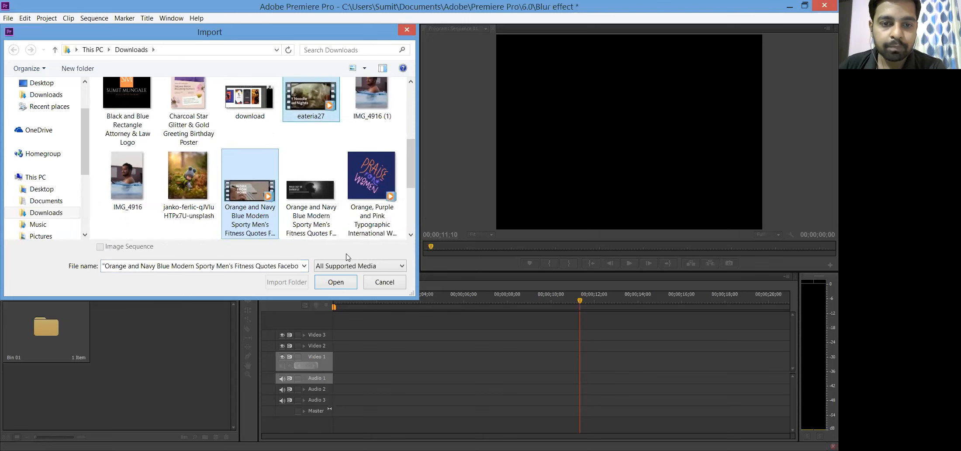
{"action": "left_click", "coordinate": [336, 281]}
{"action": "left_click_drag", "start_coordinate": [199, 382], "coordinate": [95, 329]}
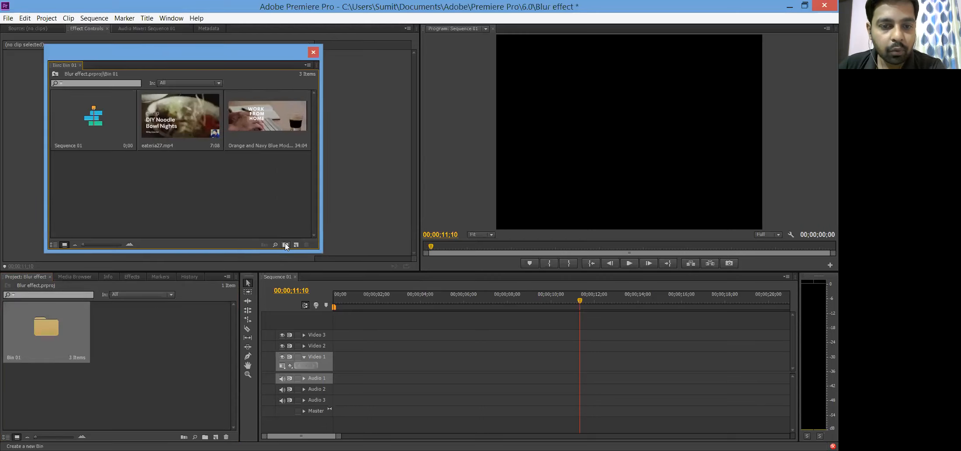
- Create a bin named "video" inside Bin 01 and move both imported clips into it
{"action": "left_click", "coordinate": [284, 243]}
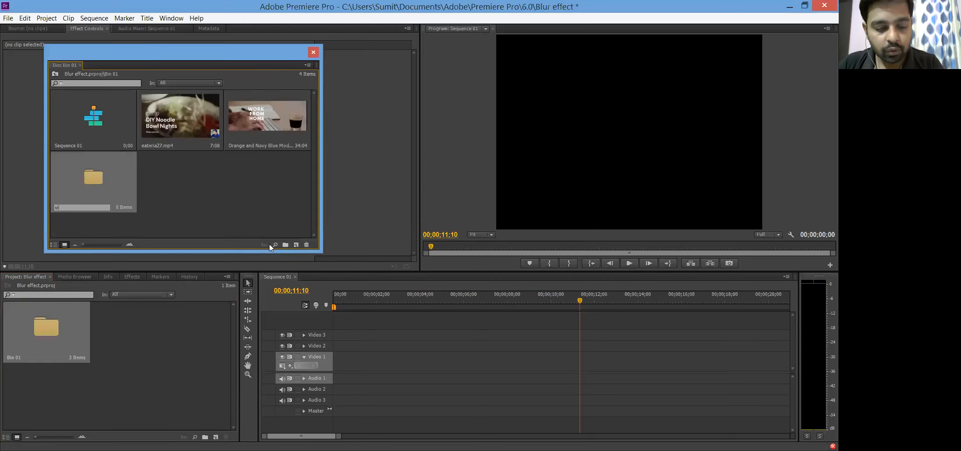
{"action": "type", "text": "video"}
{"action": "key", "text": "Return"}
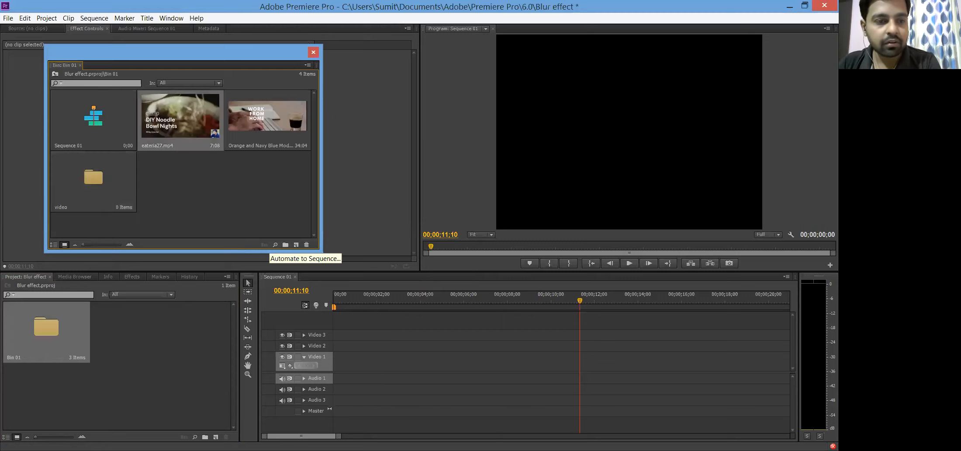
{"action": "left_click_drag", "start_coordinate": [293, 209], "coordinate": [109, 187]}
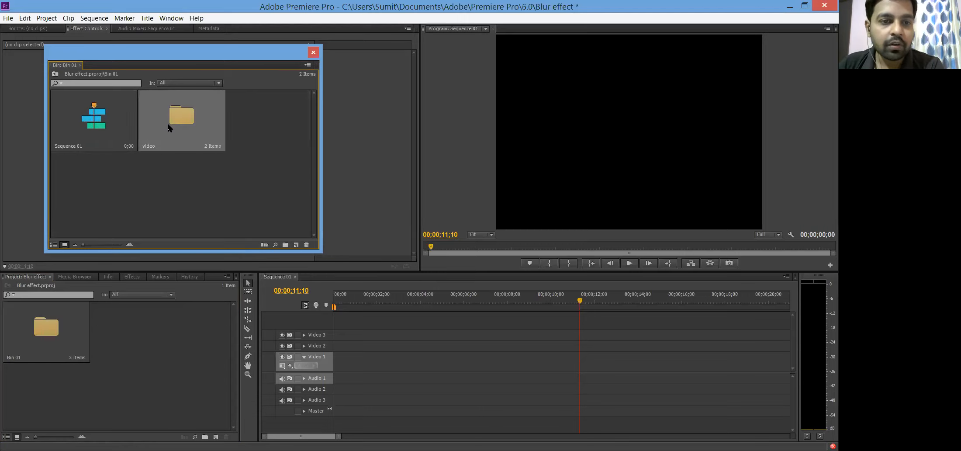
- Place the Orange and Navy Blue clip from the video bin at the start of Video 1, keeping the existing sequence settings
{"action": "double_click", "coordinate": [168, 125]}
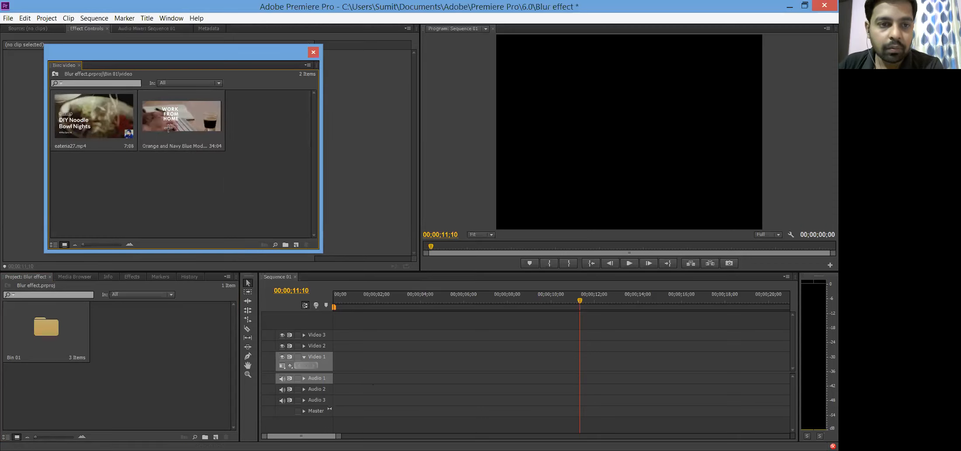
{"action": "left_click", "coordinate": [206, 142]}
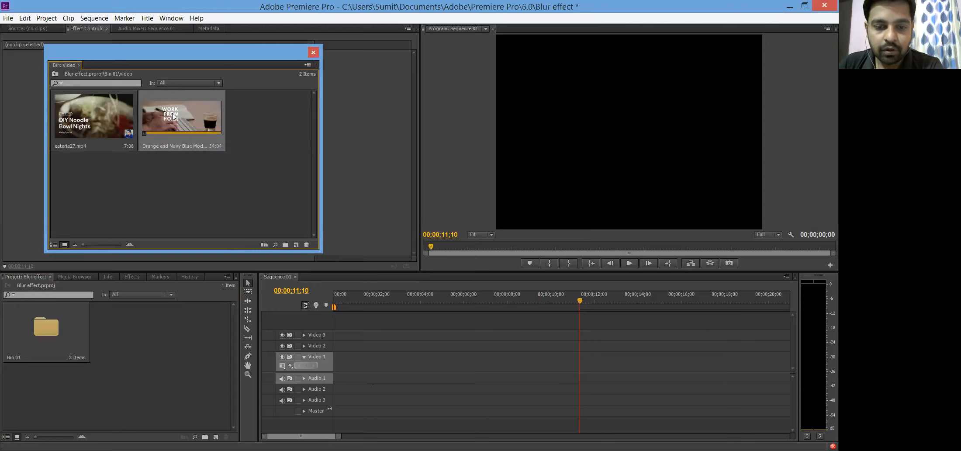
{"action": "left_click_drag", "start_coordinate": [172, 115], "coordinate": [336, 362]}
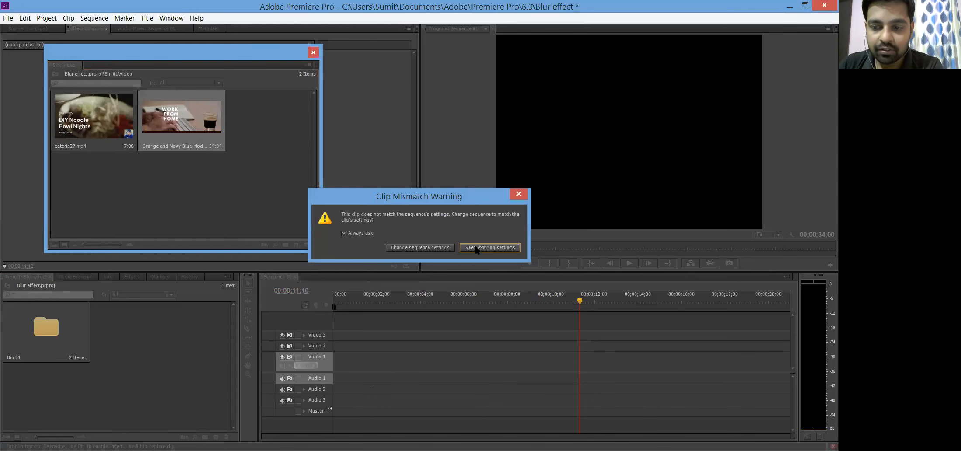
{"action": "left_click", "coordinate": [476, 248]}
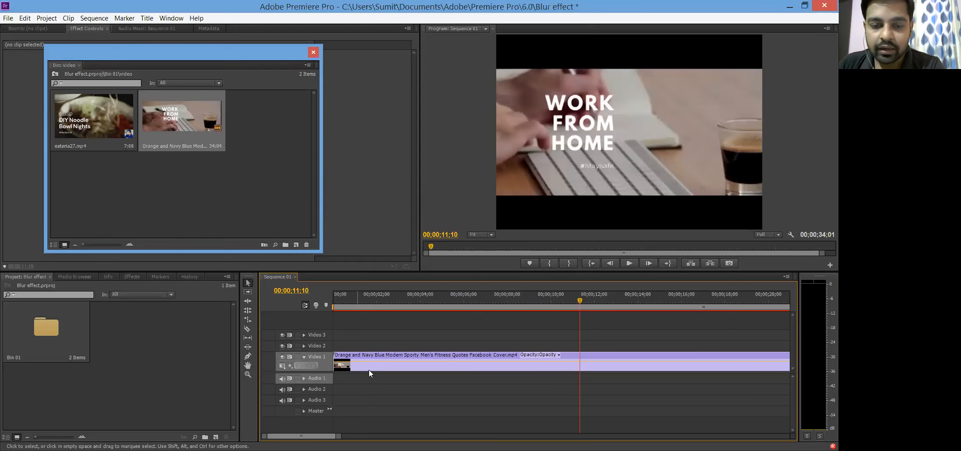
- Scale the clip on Video 1 to the frame size and close the floating bin window
{"action": "right_click", "coordinate": [361, 363]}
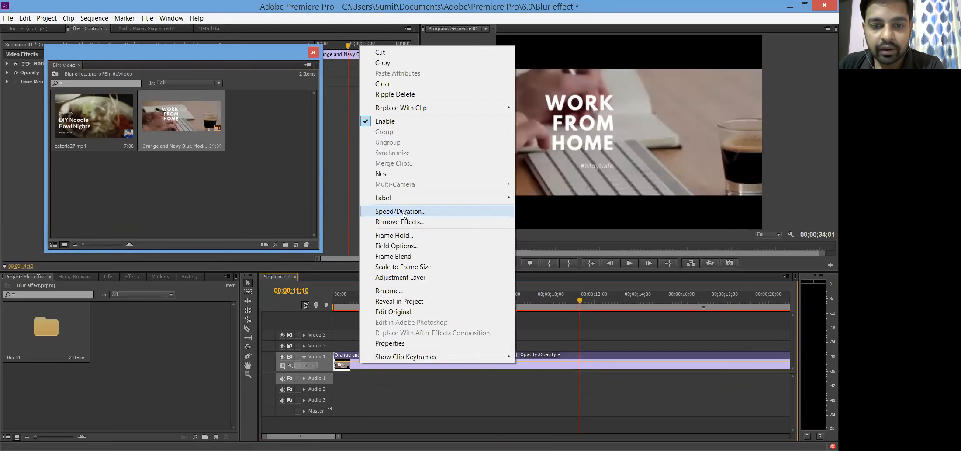
{"action": "left_click", "coordinate": [405, 267]}
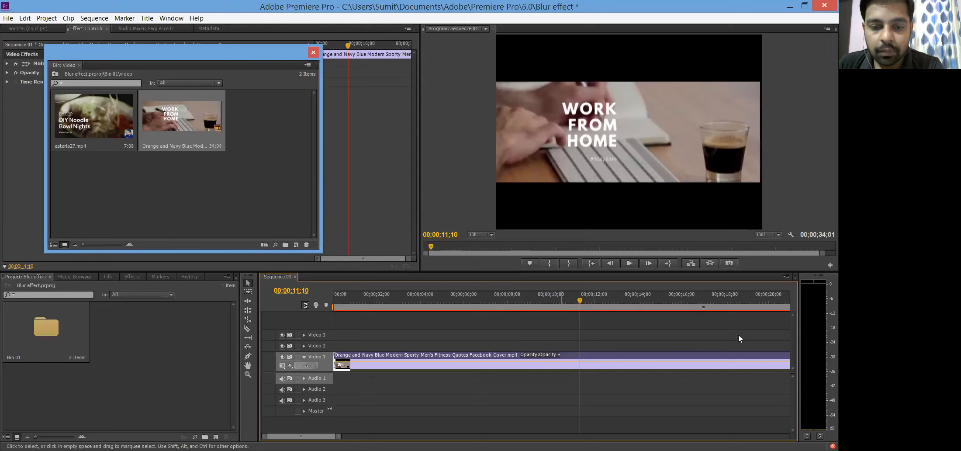
{"action": "left_click", "coordinate": [322, 53]}
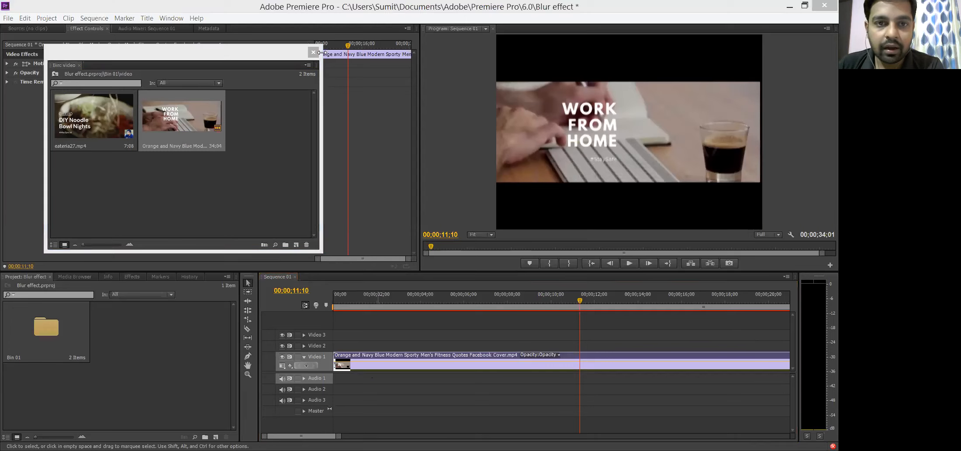
{"action": "left_click", "coordinate": [316, 53]}
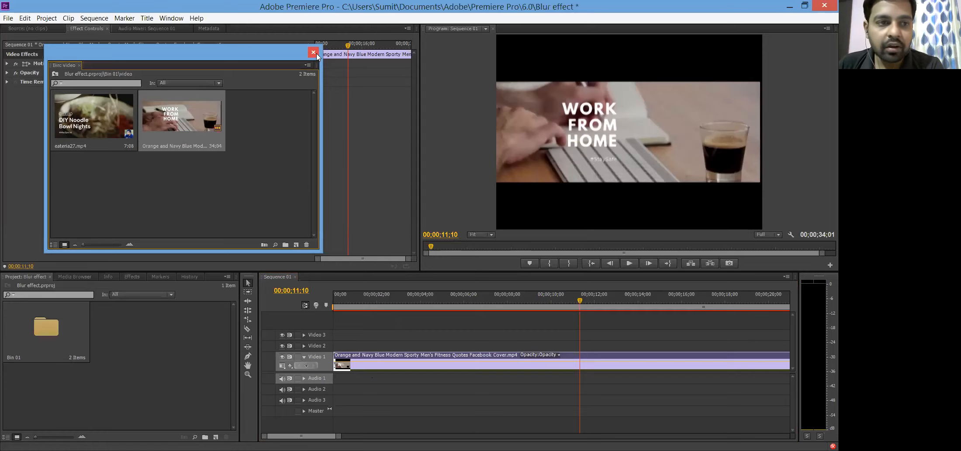
{"action": "left_click", "coordinate": [314, 52]}
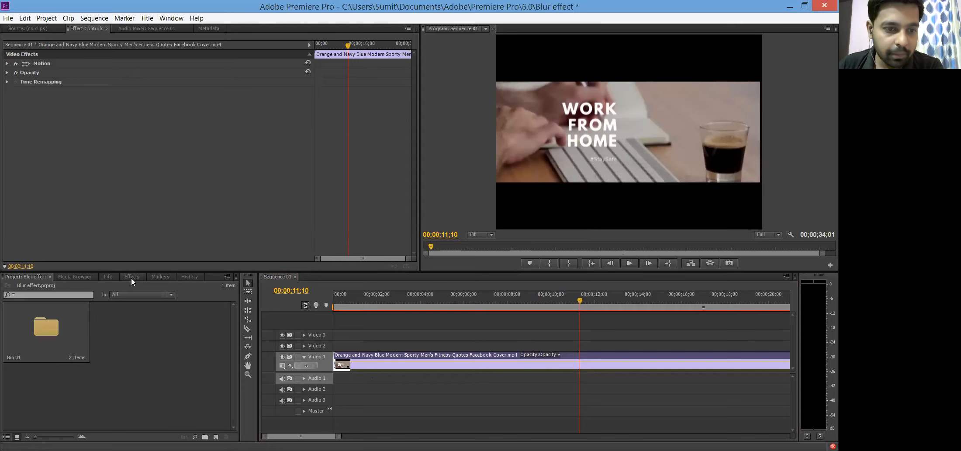
{"action": "double_click", "coordinate": [150, 359]}
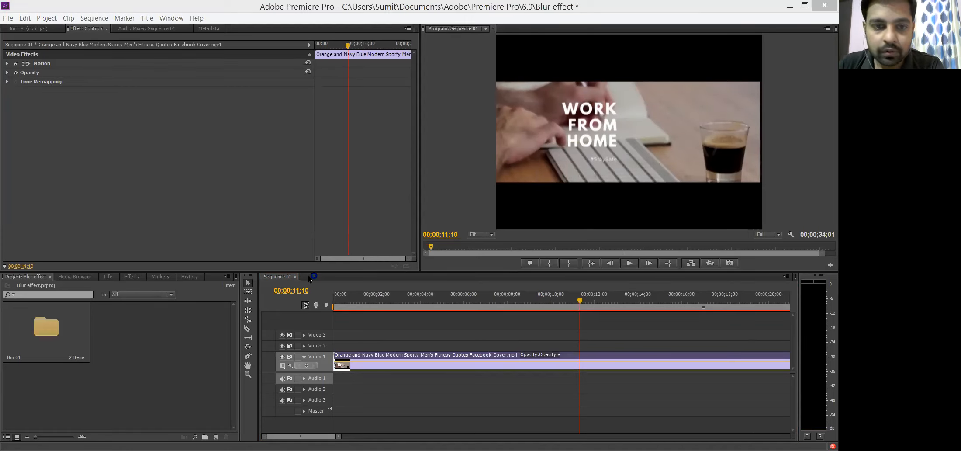
- Search the effects for "blur" and apply Gaussian Blur to the clip on Video 1
{"action": "left_click", "coordinate": [133, 276]}
{"action": "left_click", "coordinate": [21, 286]}
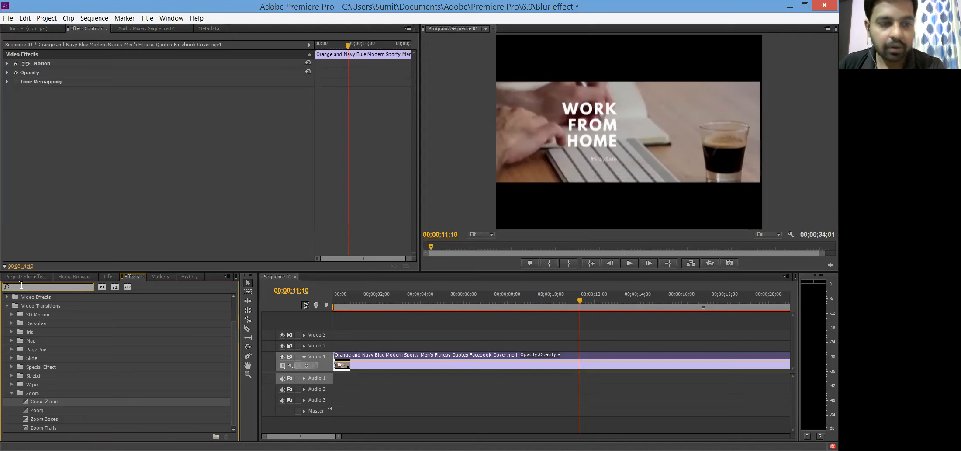
{"action": "type", "text": "blur"}
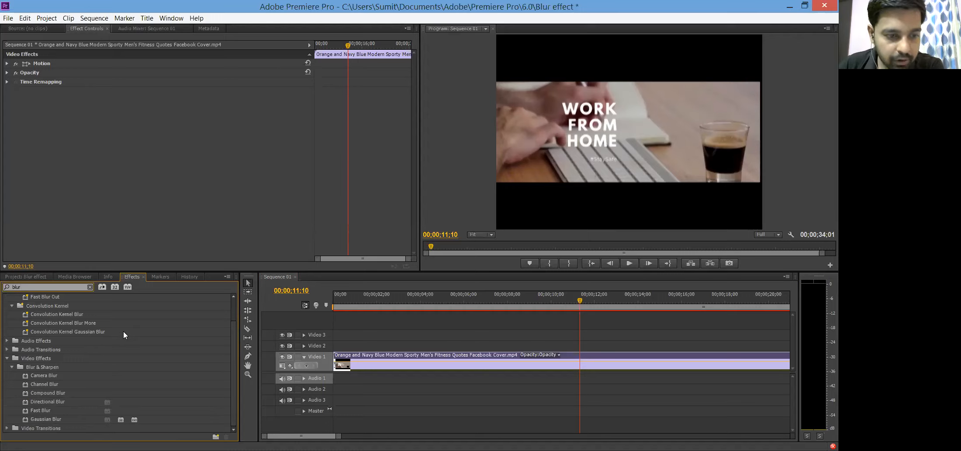
{"action": "key", "text": "Tab"}
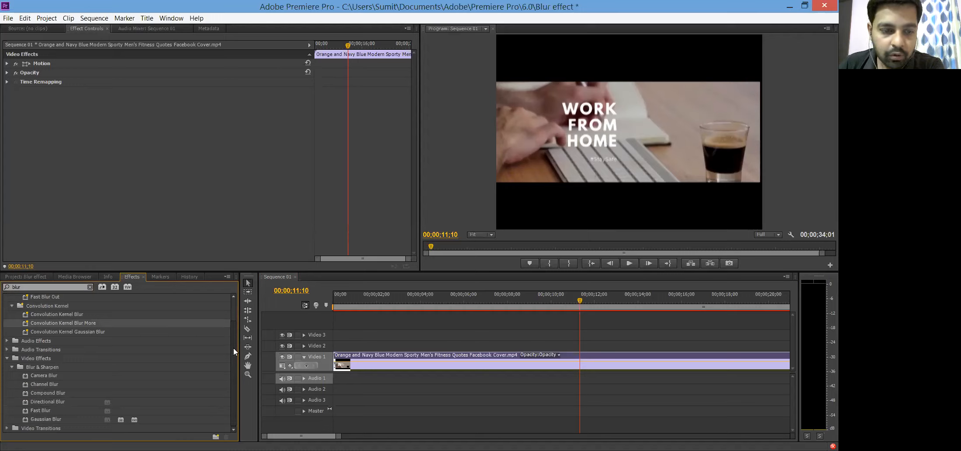
{"action": "left_click", "coordinate": [38, 418]}
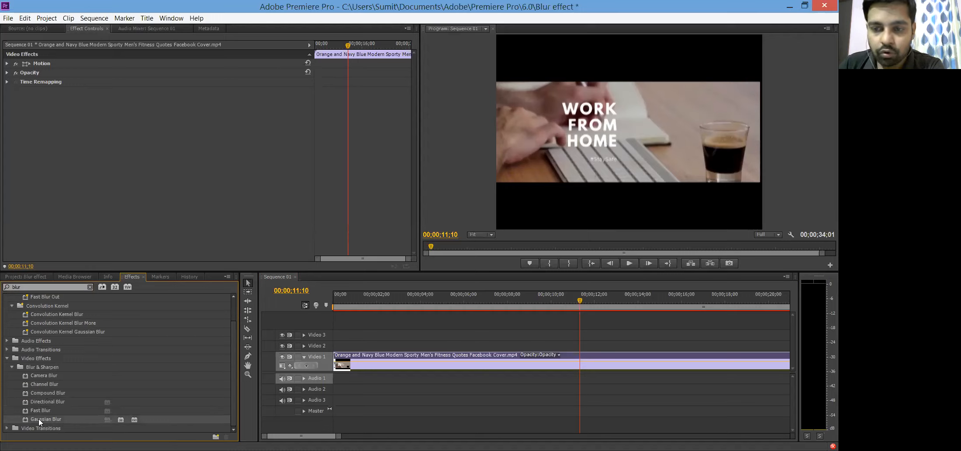
{"action": "left_click_drag", "start_coordinate": [39, 418], "coordinate": [342, 363]}
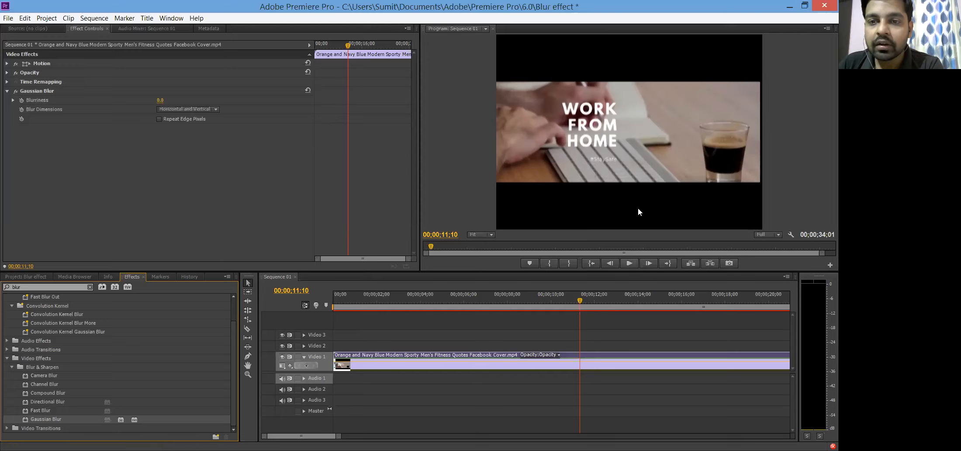
- Set the clip's Gaussian Blur Blurriness to 77 and play back the blurred video
{"action": "left_click", "coordinate": [629, 263]}
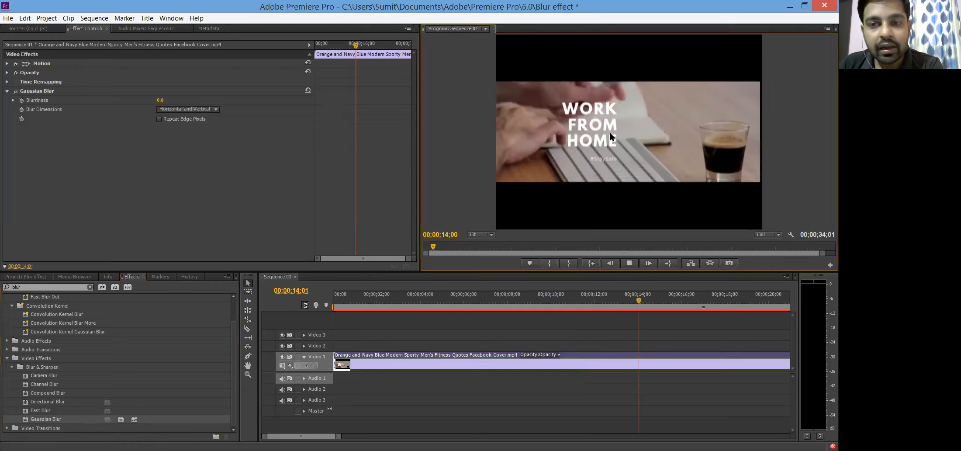
{"action": "left_click", "coordinate": [629, 263]}
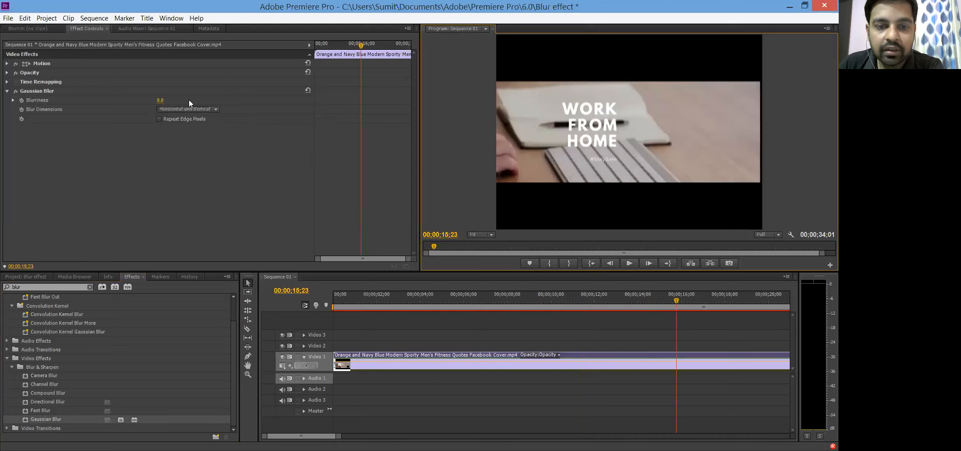
{"action": "left_click", "coordinate": [161, 101]}
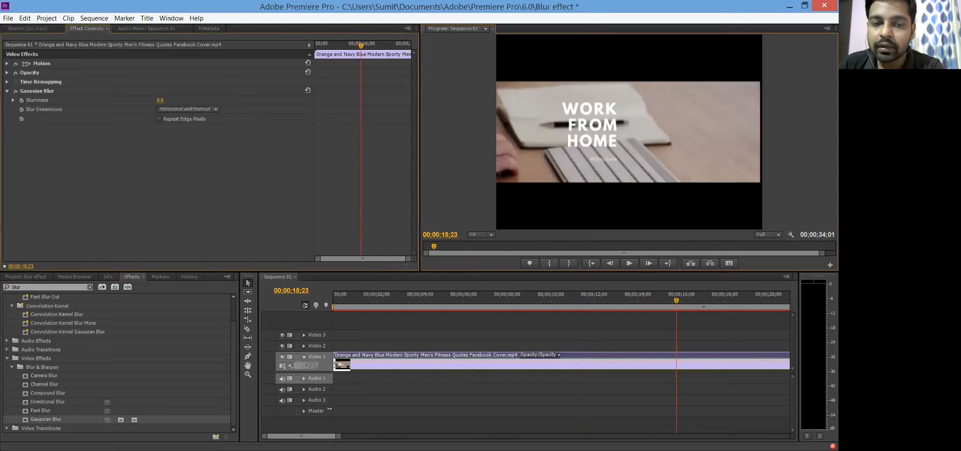
{"action": "left_click_drag", "start_coordinate": [161, 100], "coordinate": [195, 101]}
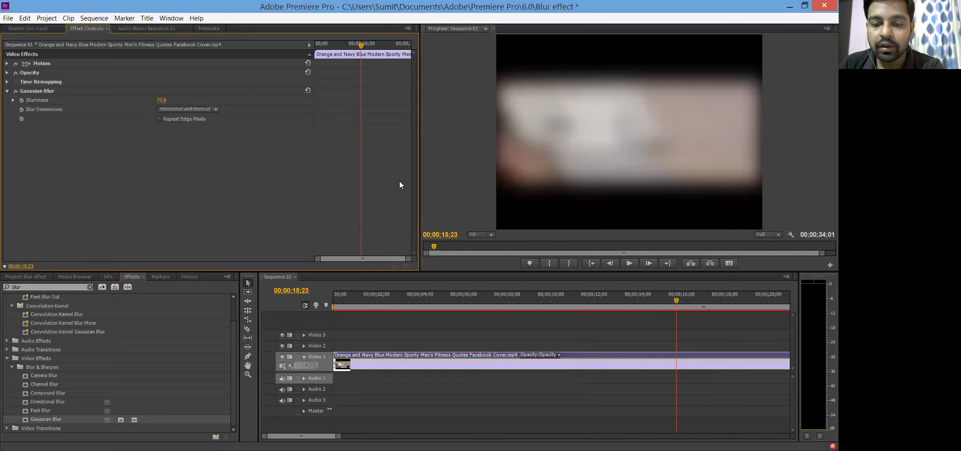
{"action": "left_click", "coordinate": [629, 264]}
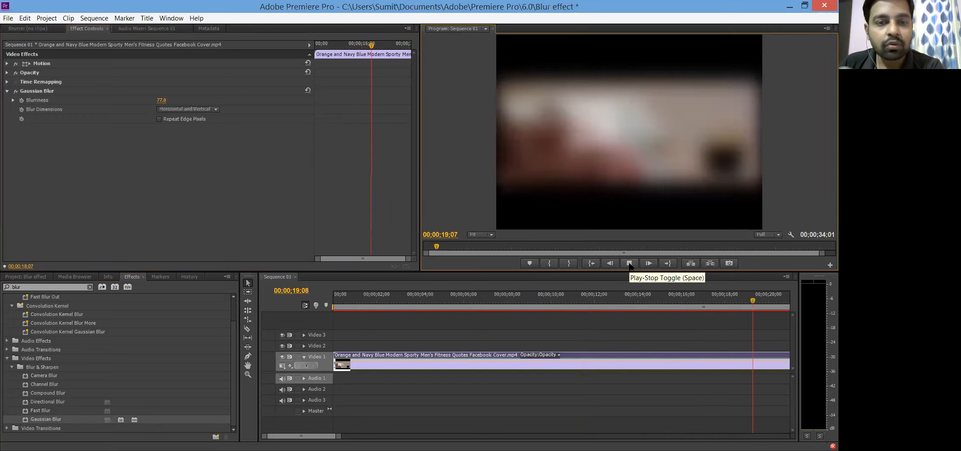
{"action": "left_click", "coordinate": [629, 263]}
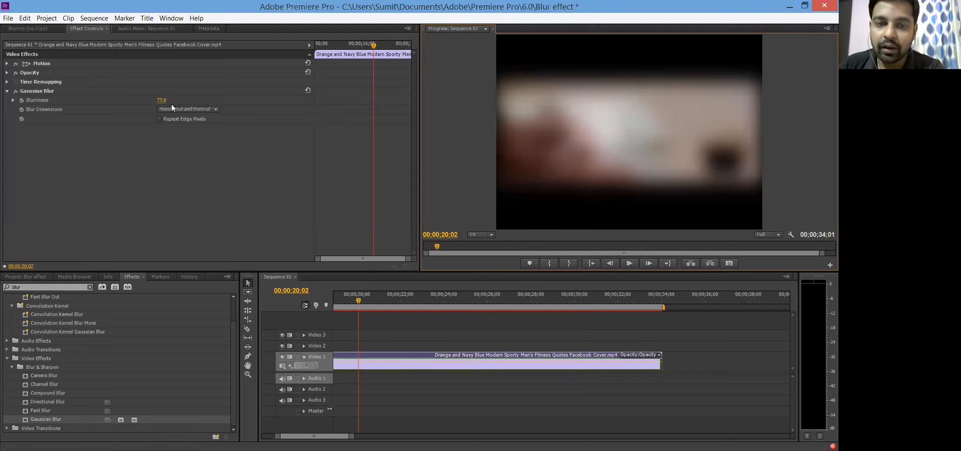
- Enable Blurriness animation with a first keyframe at 00;00;00;00, leaving Blur Dimensions at Horizontal and Vertical
{"action": "left_click", "coordinate": [209, 109]}
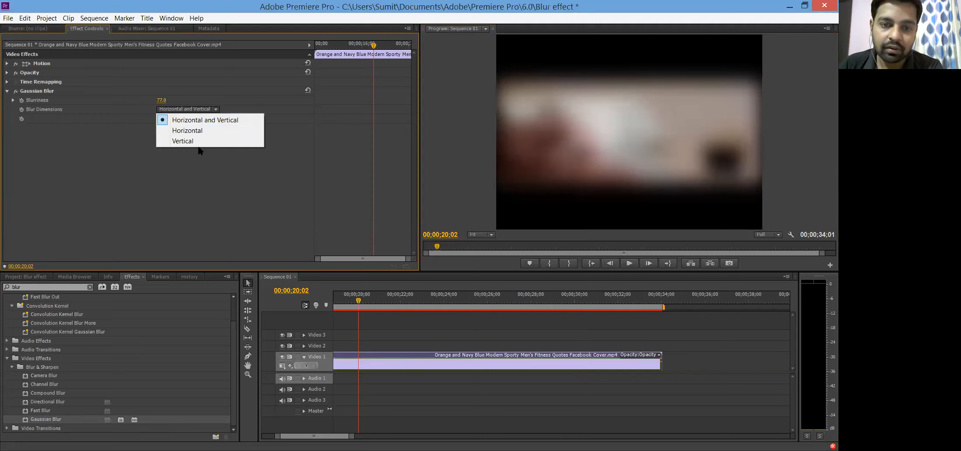
{"action": "left_click", "coordinate": [190, 167]}
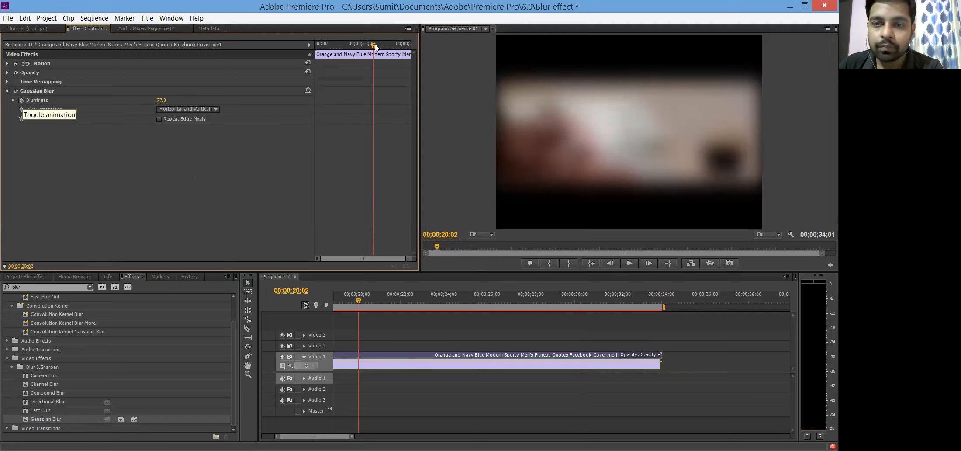
{"action": "key", "text": "Home"}
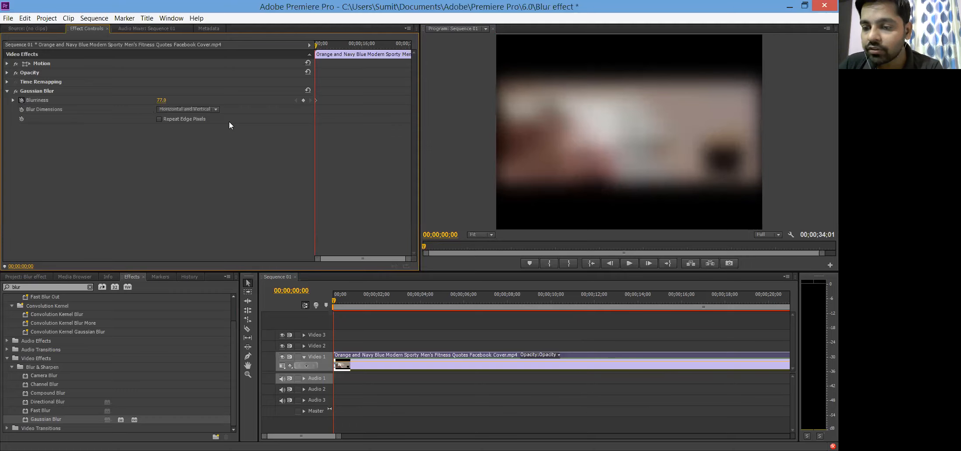
- Move the playhead to exactly 00;00;03;00 in the sequence
{"action": "left_click", "coordinate": [627, 263]}
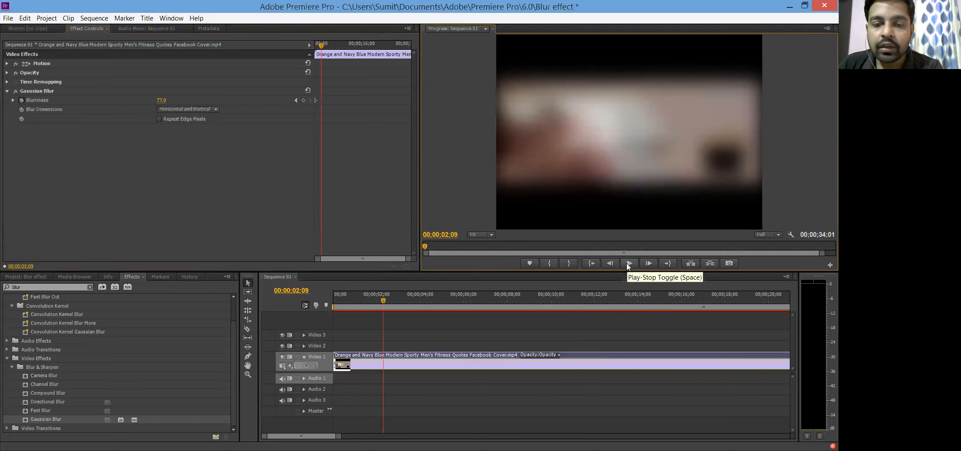
{"action": "left_click", "coordinate": [447, 234]}
{"action": "left_click_drag", "start_coordinate": [448, 235], "coordinate": [446, 235]}
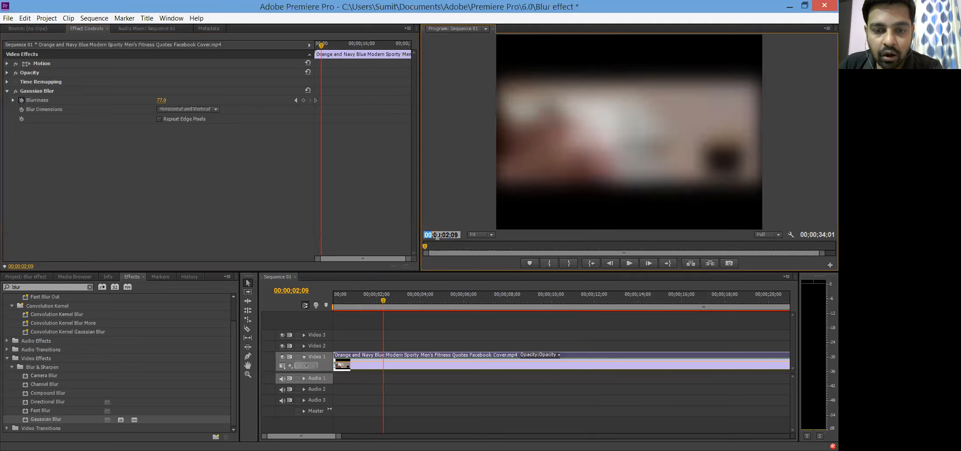
{"action": "left_click_drag", "start_coordinate": [434, 235], "coordinate": [459, 234]}
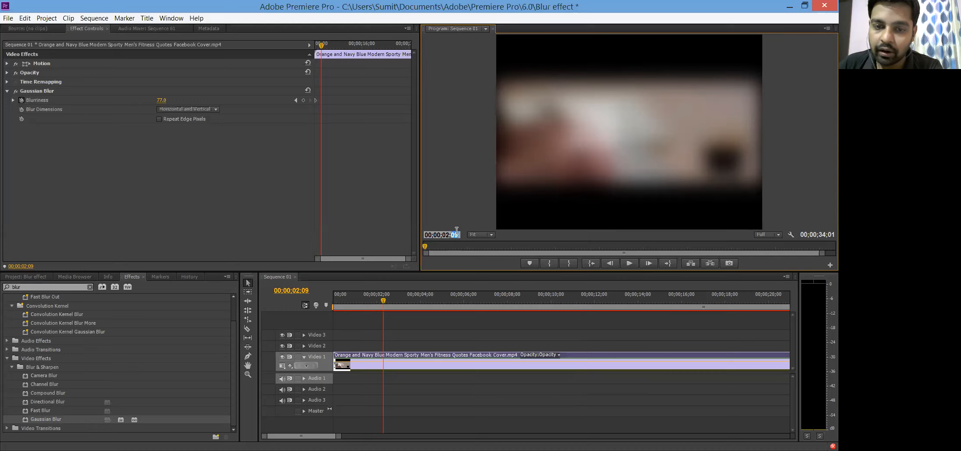
{"action": "left_click", "coordinate": [449, 236]}
{"action": "key", "text": "BackSpace"}
{"action": "type", "text": "3"}
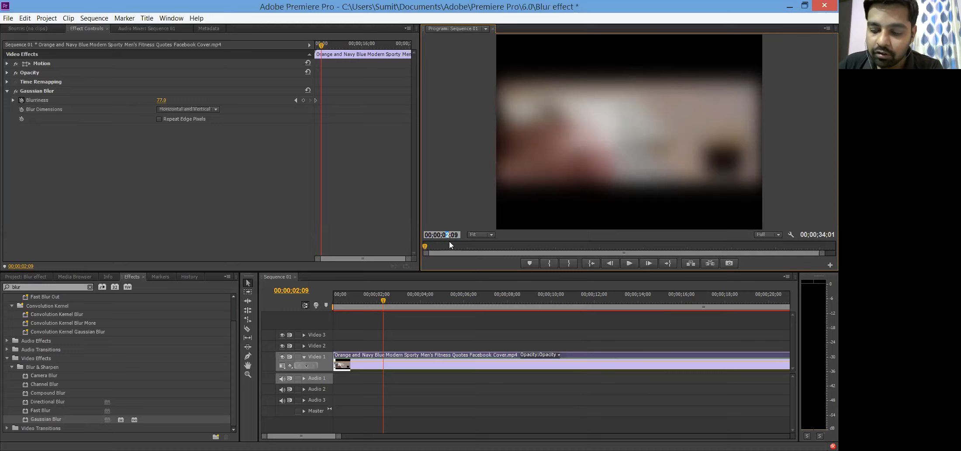
{"action": "left_click", "coordinate": [457, 237]}
{"action": "key", "text": "BackSpace"}
{"action": "type", "text": "0"}
{"action": "key", "text": "Return"}
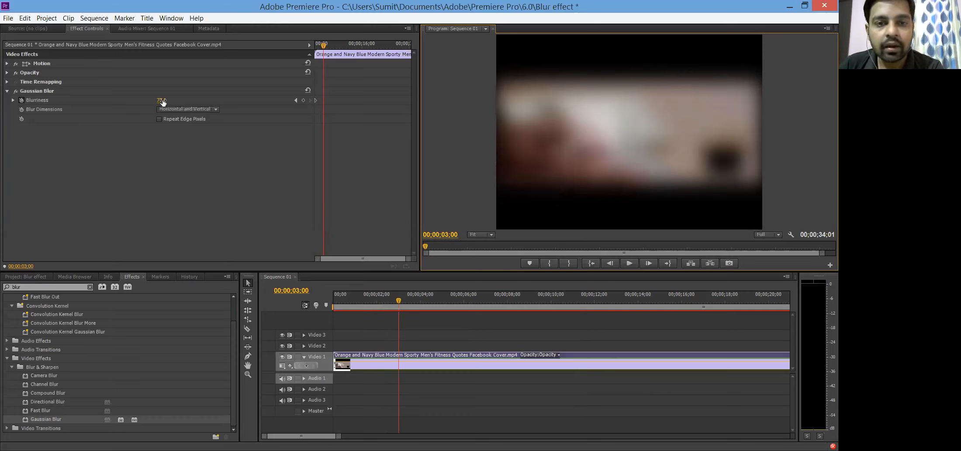
- Set the Gaussian Blur Blurriness to 0 at 00;00;03;00 and play the sequence from the beginning
{"action": "left_click_drag", "start_coordinate": [162, 102], "coordinate": [127, 102]}
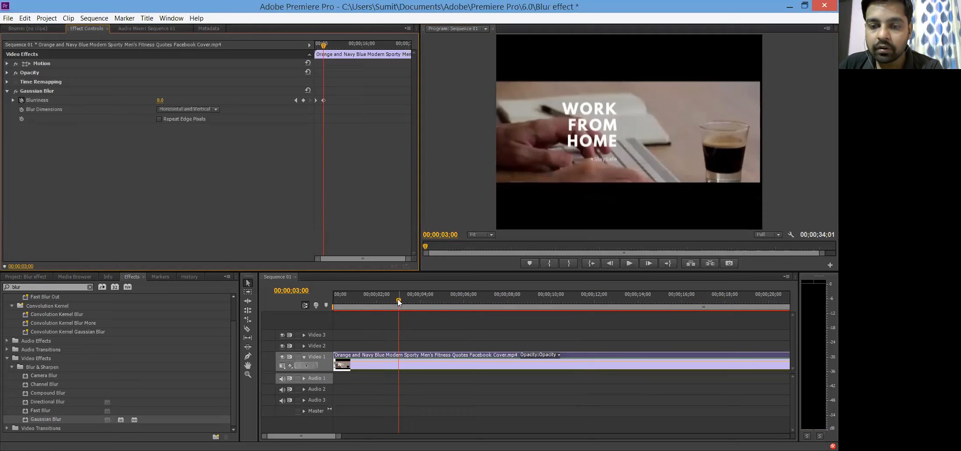
{"action": "left_click", "coordinate": [629, 263]}
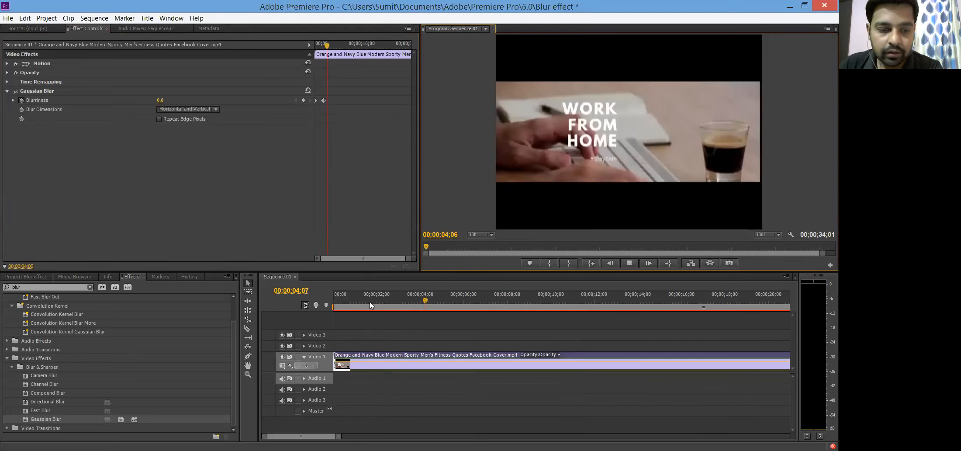
{"action": "left_click_drag", "start_coordinate": [369, 301], "coordinate": [333, 301]}
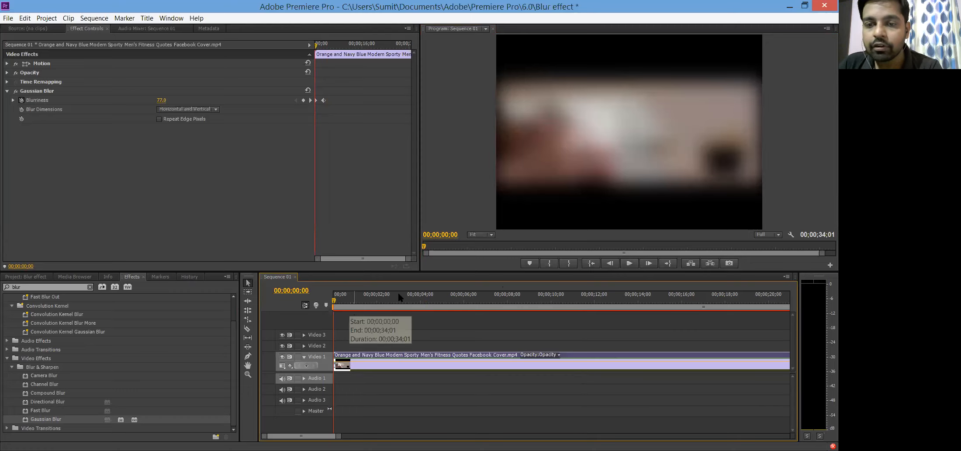
{"action": "key", "text": "space"}
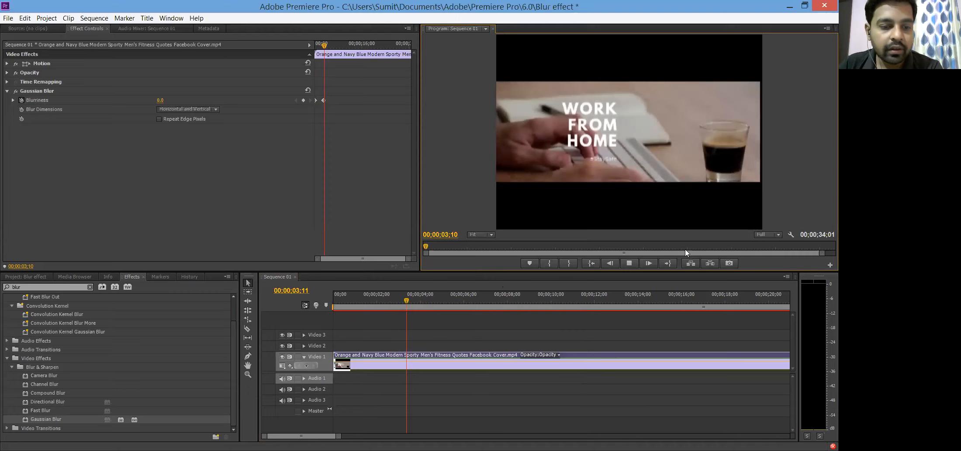
- Stop playback and set the playhead timecode to 00;00;03;00 to check the second Blurriness keyframe
{"action": "left_click", "coordinate": [448, 235]}
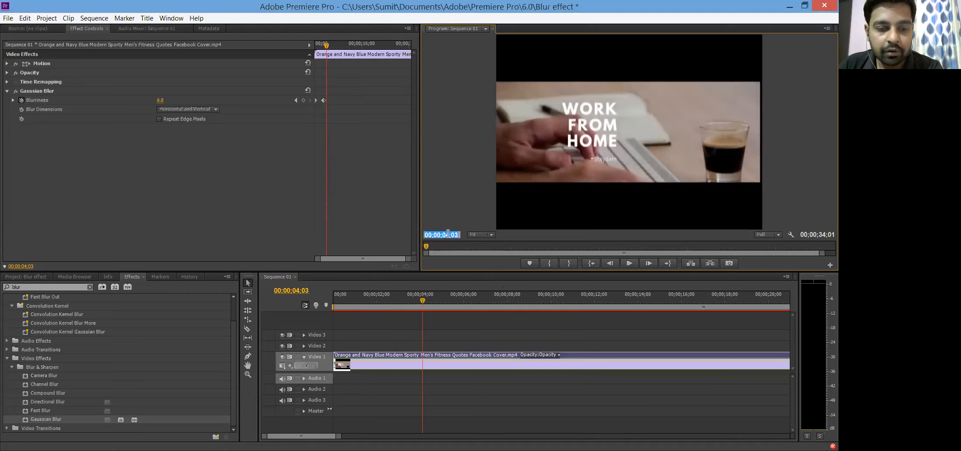
{"action": "left_click", "coordinate": [448, 234]}
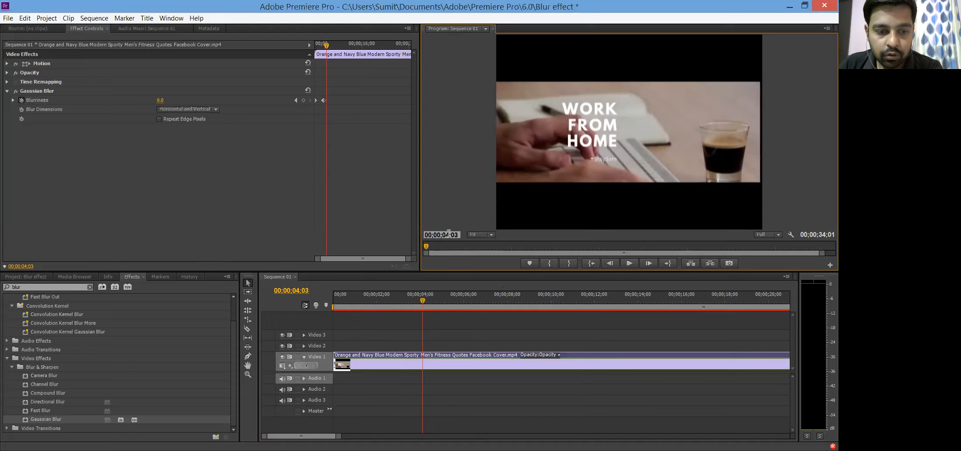
{"action": "key", "text": "BackSpace"}
{"action": "type", "text": "3"}
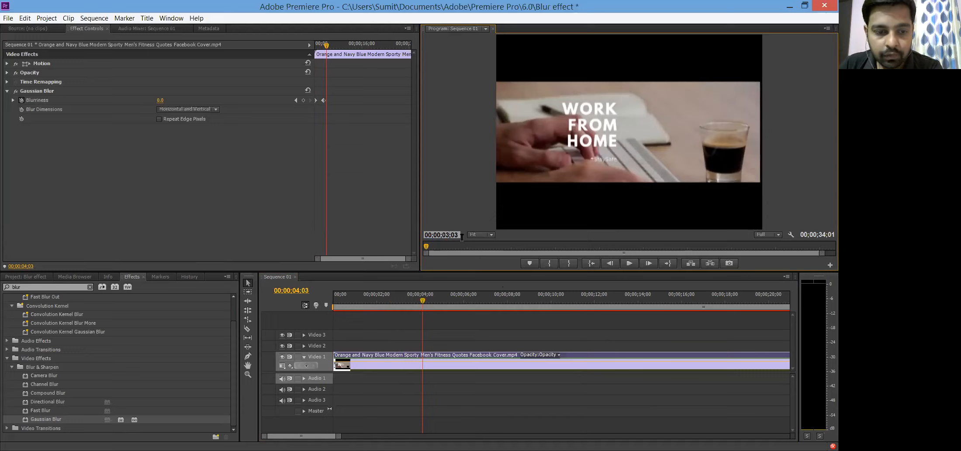
{"action": "left_click_drag", "start_coordinate": [458, 234], "coordinate": [454, 236]}
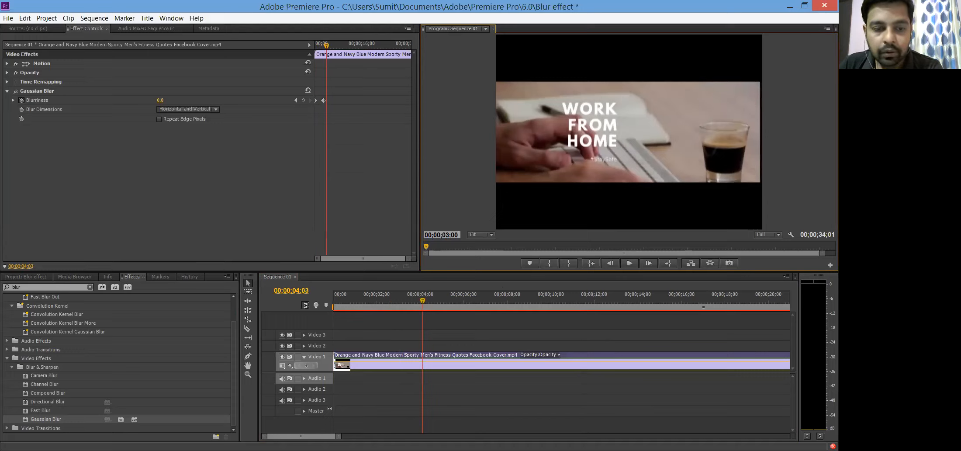
{"action": "key", "text": "Return"}
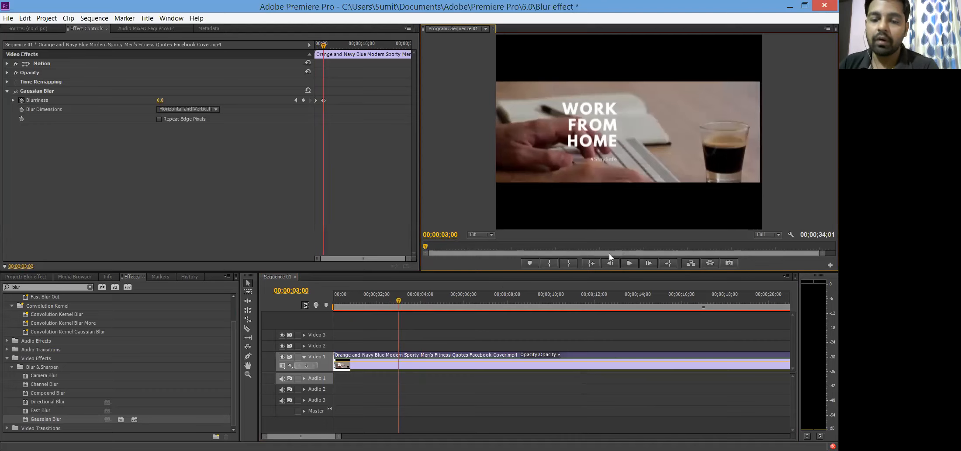
- Return to the sequence start, play back the blur animation past the second keyframe, and stop
{"action": "left_click", "coordinate": [424, 248]}
{"action": "left_click_drag", "start_coordinate": [424, 245], "coordinate": [414, 247]}
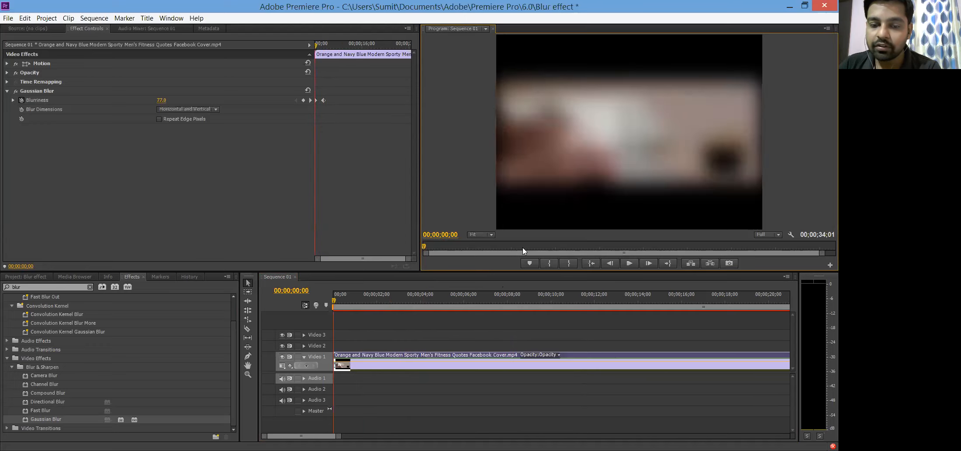
{"action": "left_click", "coordinate": [624, 262]}
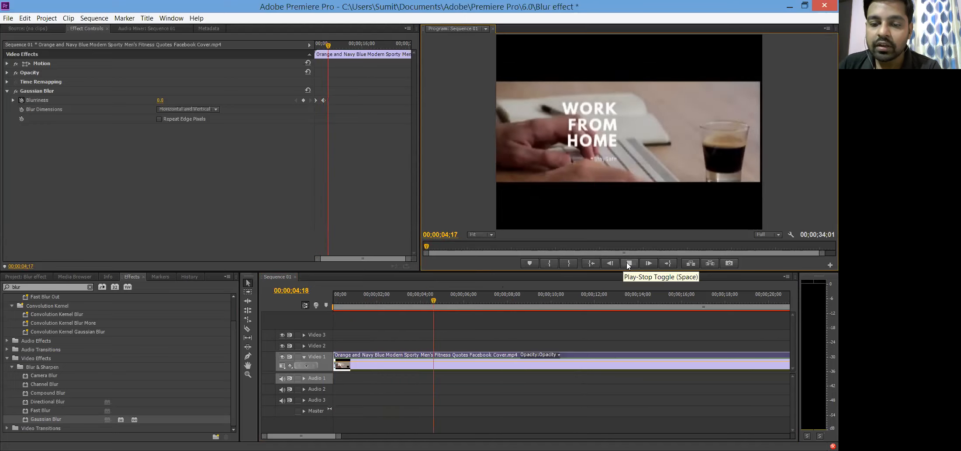
{"action": "left_click", "coordinate": [626, 262]}
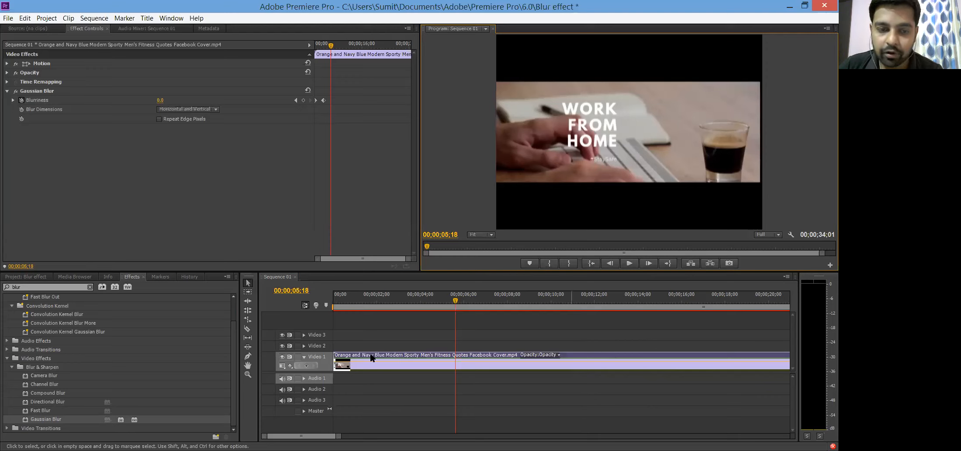
- Split the Video 1 clip with the Razor tool at about 2, 4.6 and 7 seconds
{"action": "key", "text": "c"}
{"action": "left_click", "coordinate": [377, 361]}
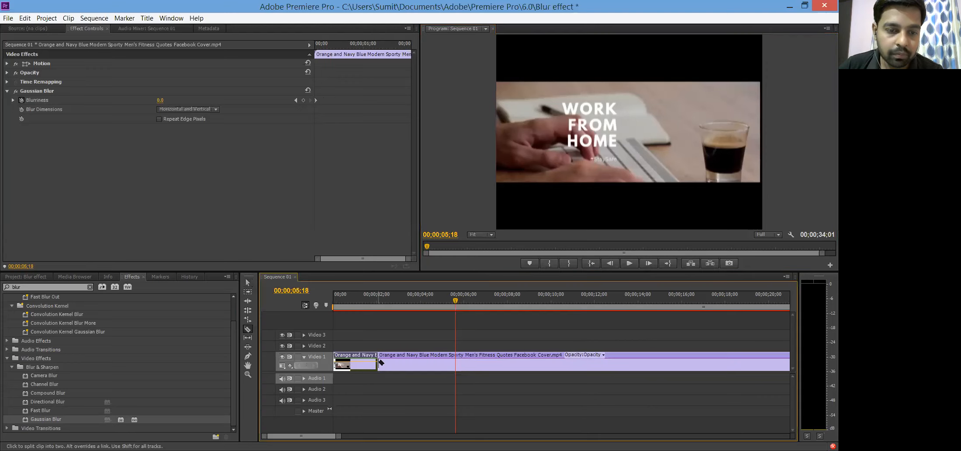
{"action": "left_click", "coordinate": [434, 363]}
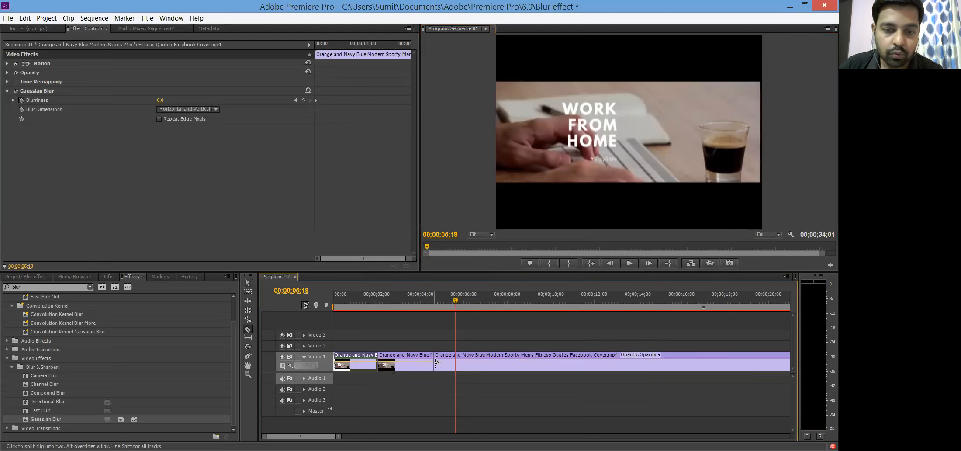
{"action": "left_click", "coordinate": [486, 363]}
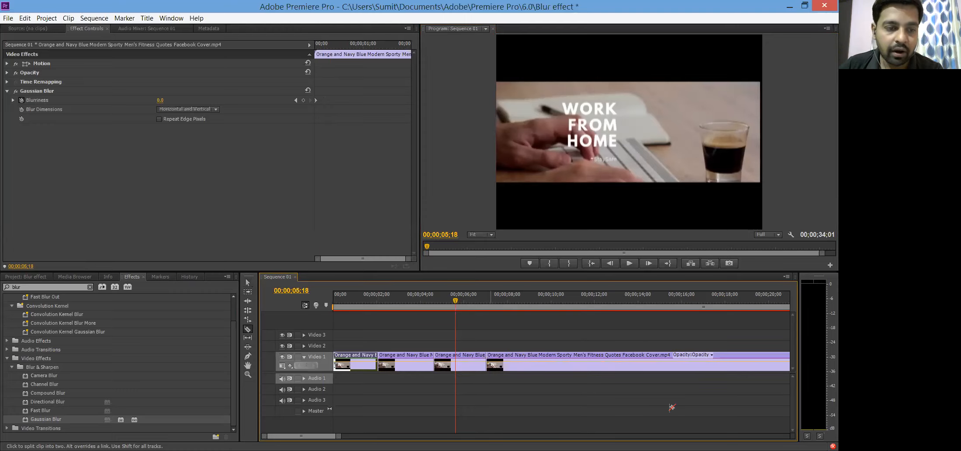
- Search the effects for "zoom" and apply the Cross Zoom transition to the first cut on Video 1
{"action": "left_click", "coordinate": [4, 287]}
{"action": "type", "text": "z"}
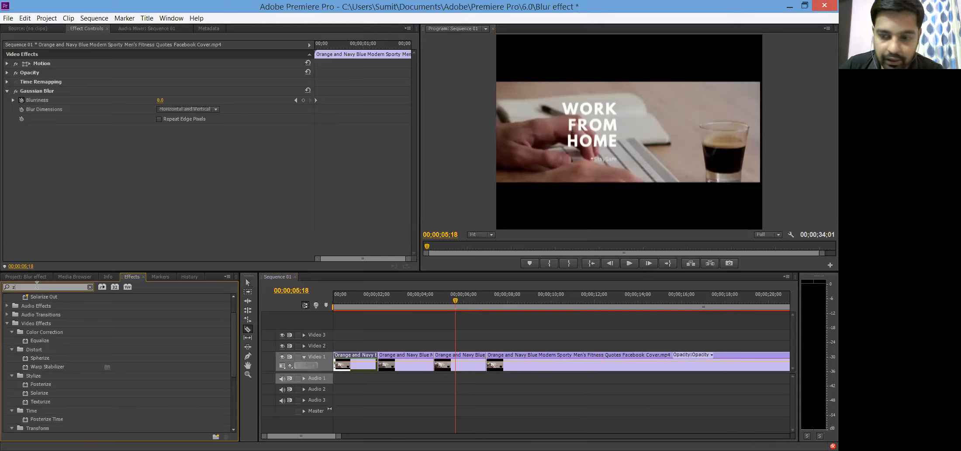
{"action": "type", "text": "oom"}
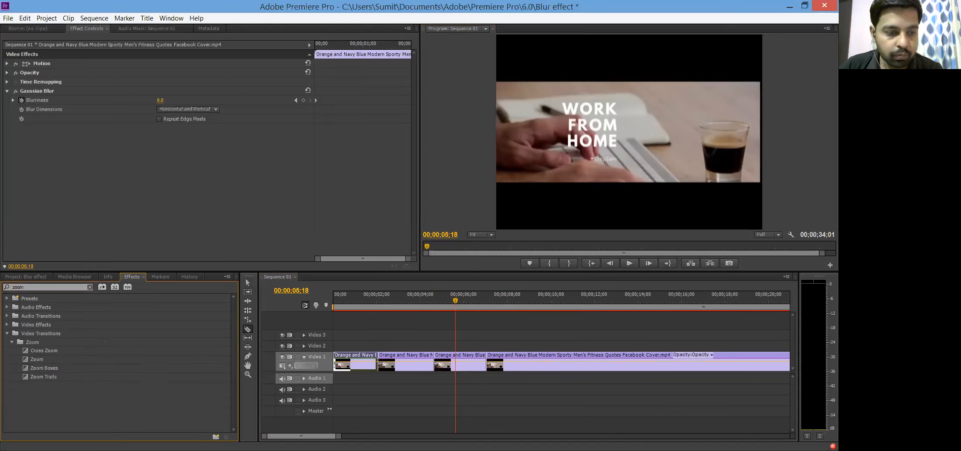
{"action": "left_click", "coordinate": [38, 359]}
{"action": "left_click", "coordinate": [43, 350]}
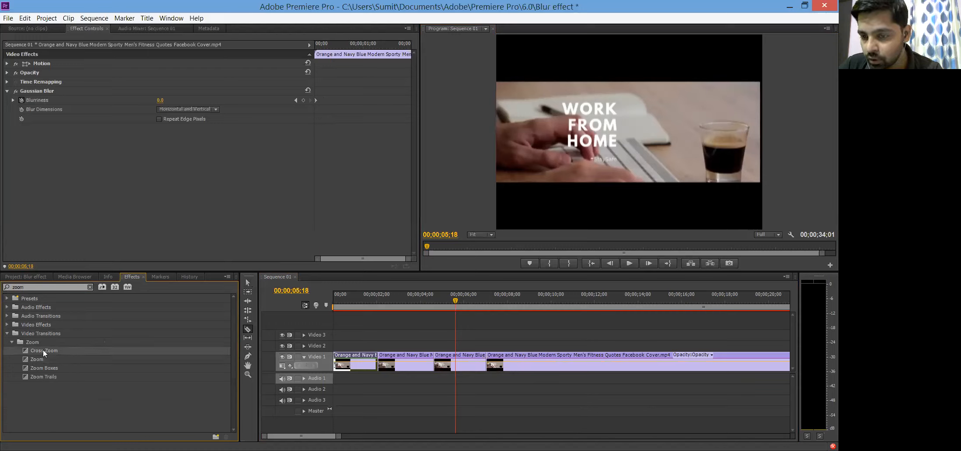
{"action": "left_click_drag", "start_coordinate": [43, 349], "coordinate": [380, 364]}
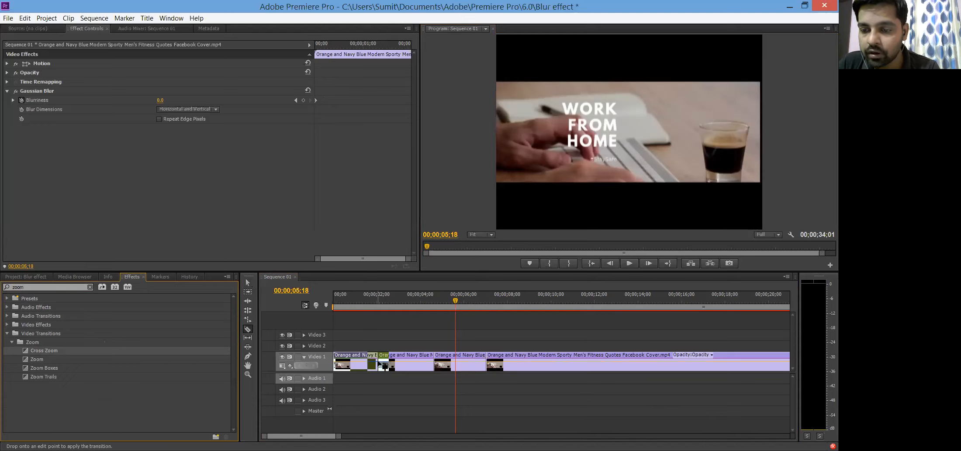
{"action": "left_click_drag", "start_coordinate": [382, 364], "coordinate": [382, 364]}
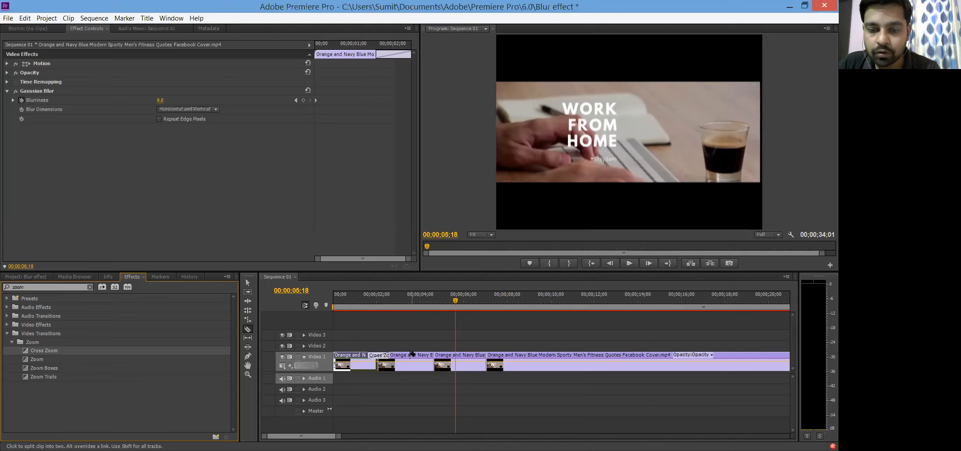
- Preview the Cross Zoom transition, replaying the sequence from 00;00;00;20 through the first cut
{"action": "left_click", "coordinate": [377, 300]}
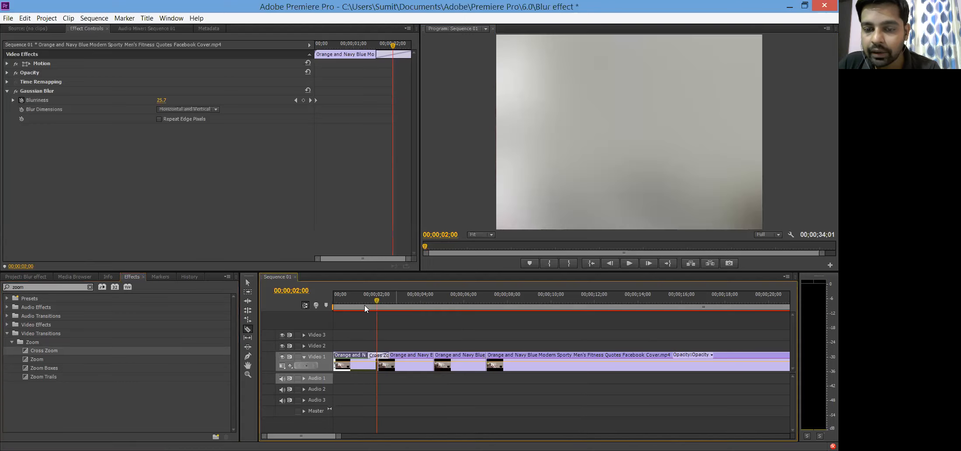
{"action": "left_click", "coordinate": [628, 263]}
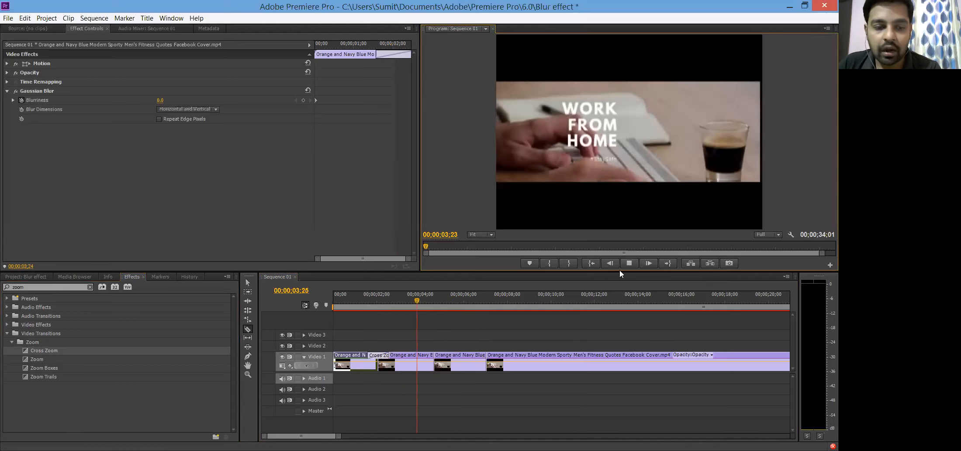
{"action": "left_click", "coordinate": [348, 300]}
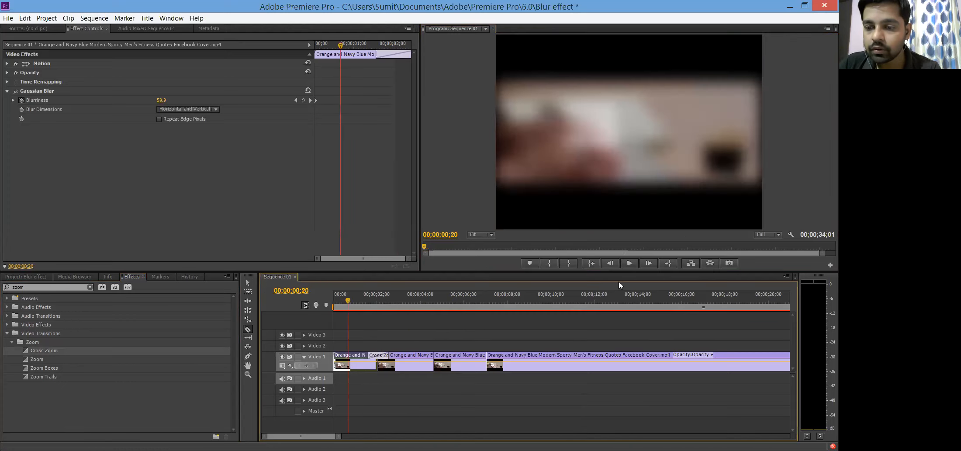
{"action": "left_click", "coordinate": [632, 260]}
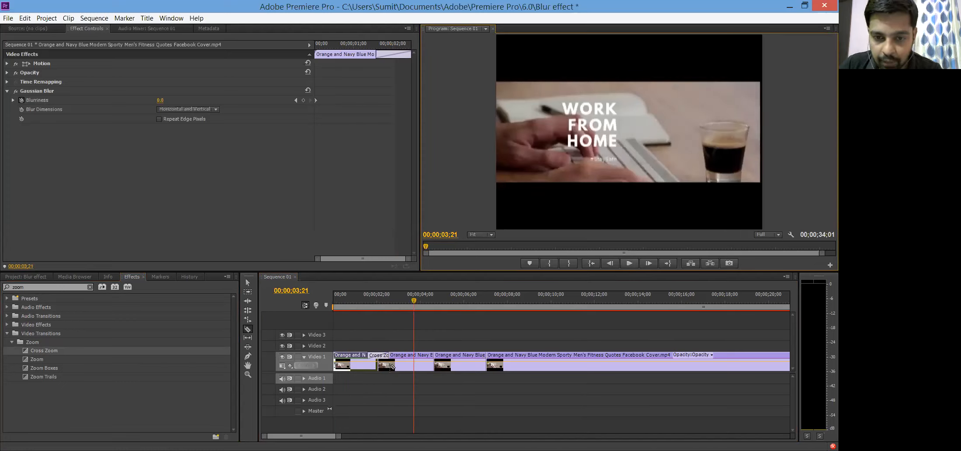
- Apply the Zoom transition to the second cut on Video 1 and play it back
{"action": "scroll", "coordinate": [392, 366], "scroll_direction": "down", "scroll_amount": 1}
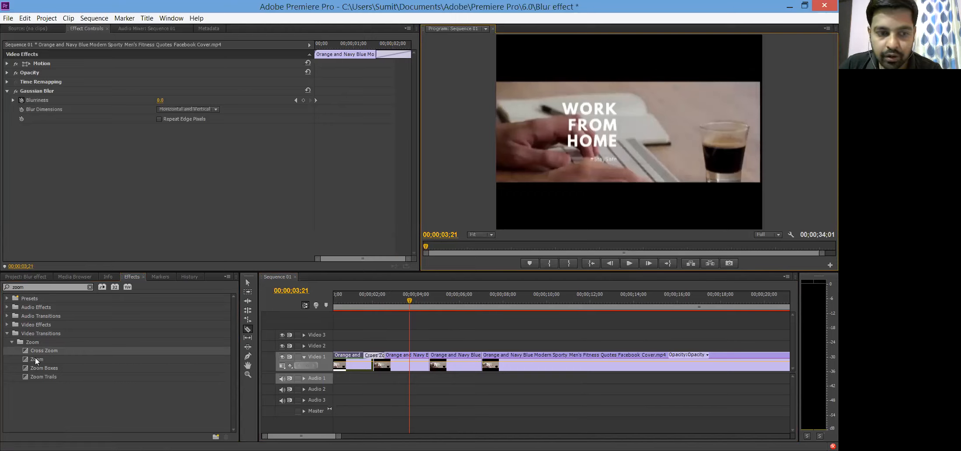
{"action": "left_click_drag", "start_coordinate": [35, 357], "coordinate": [427, 362]}
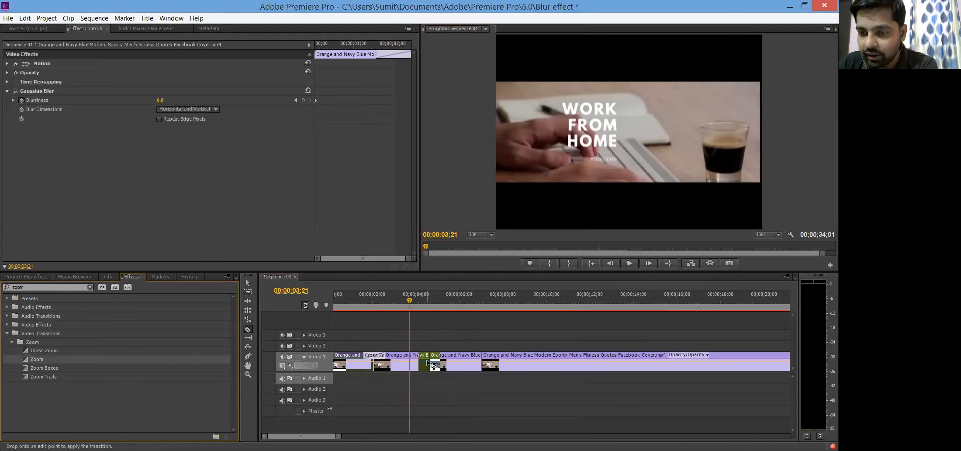
{"action": "left_click_drag", "start_coordinate": [428, 363], "coordinate": [423, 359]}
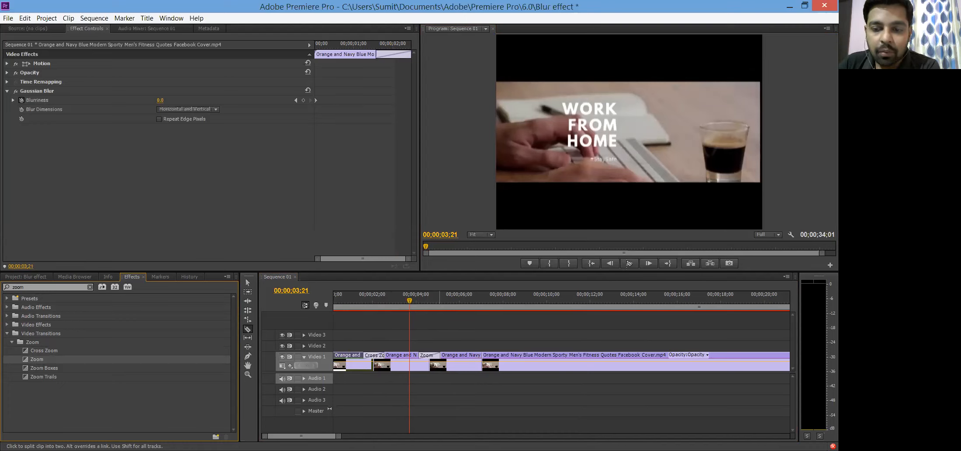
{"action": "left_click", "coordinate": [627, 263]}
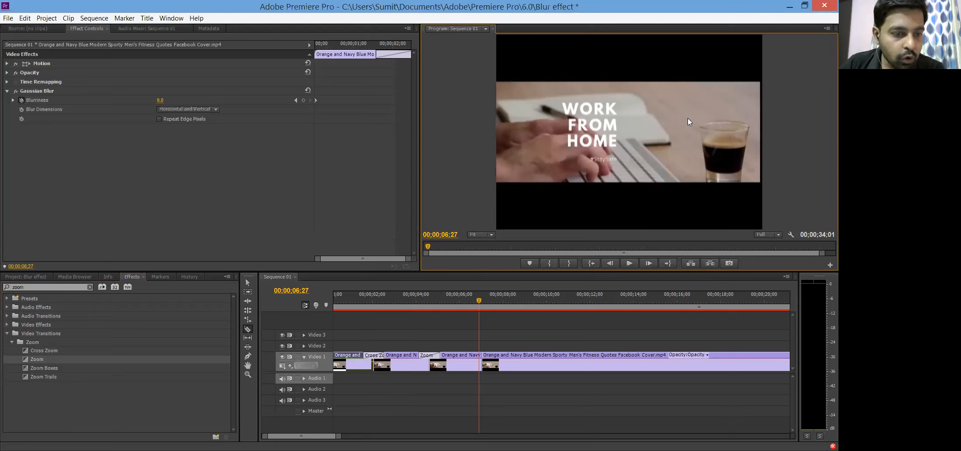
- Clear the effects search, apply the 3D Motion transition Cube Spin to the third cut, and play it back
{"action": "left_click", "coordinate": [6, 287]}
{"action": "left_click", "coordinate": [12, 342]}
{"action": "left_click", "coordinate": [90, 287]}
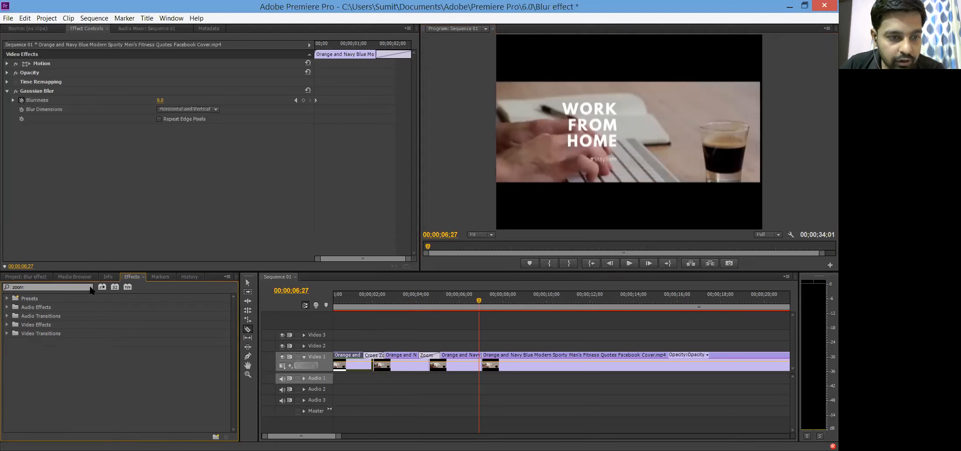
{"action": "left_click", "coordinate": [9, 333]}
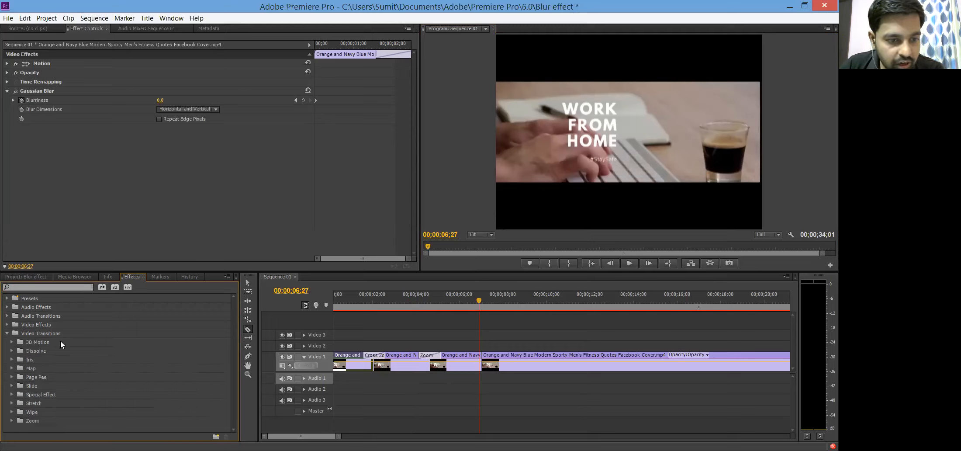
{"action": "left_click", "coordinate": [11, 342]}
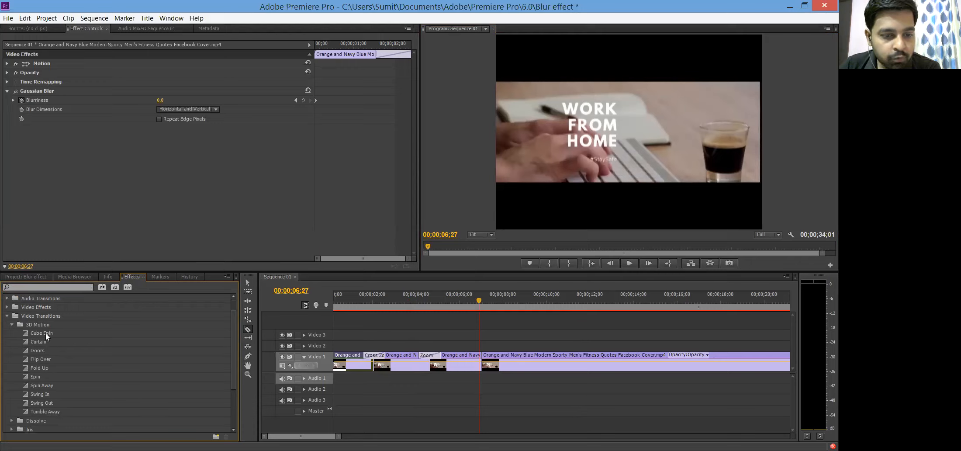
{"action": "left_click", "coordinate": [46, 332]}
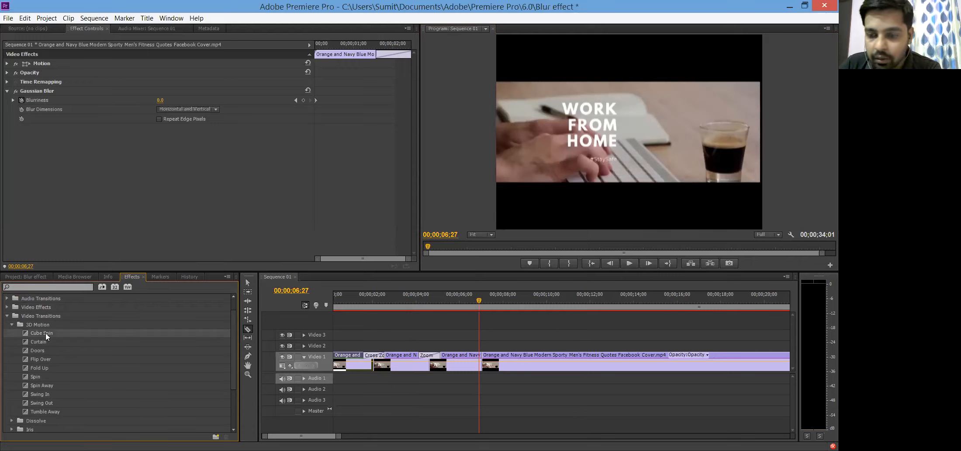
{"action": "left_click_drag", "start_coordinate": [46, 332], "coordinate": [482, 361]}
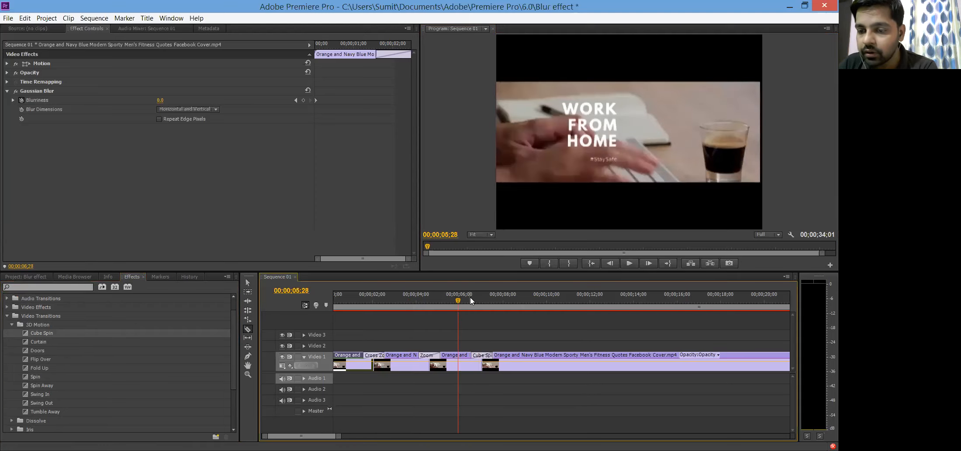
{"action": "left_click", "coordinate": [630, 263]}
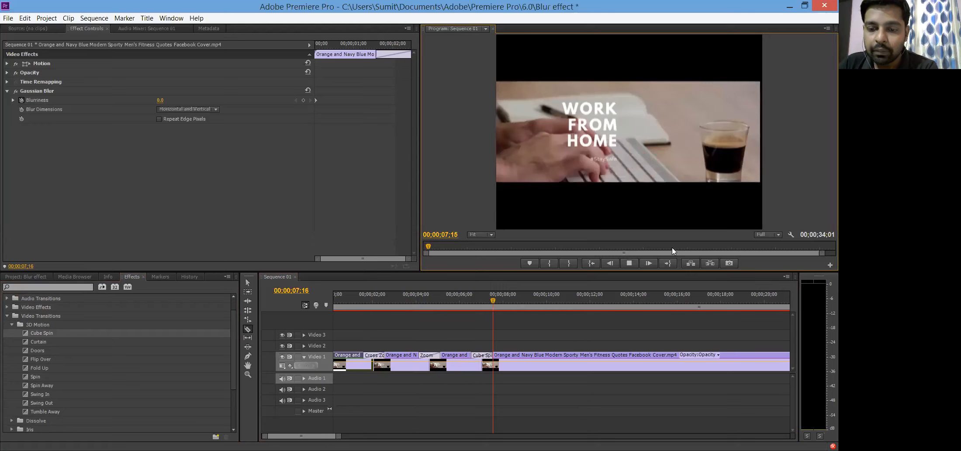
{"action": "key", "text": "space"}
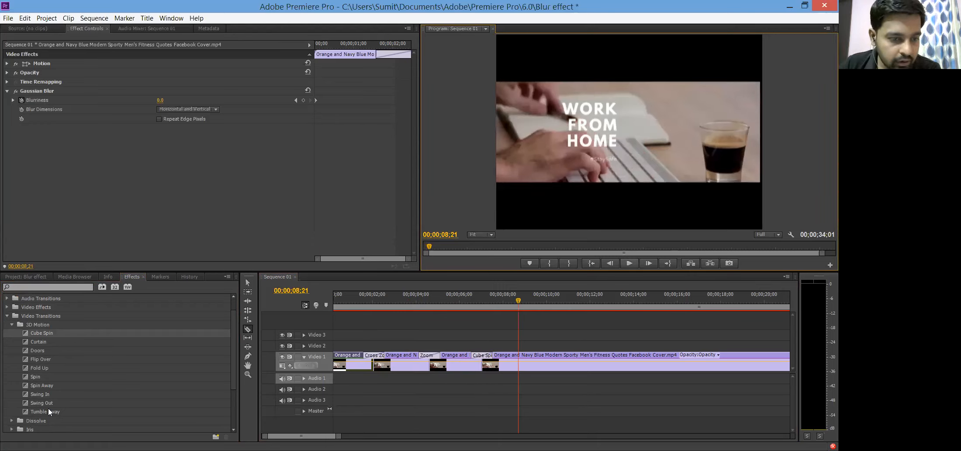
- Show the Dissolve transitions and split the last Video 1 clip in three places, near 00;00;10;00, 00;00;12;00 and 00;00;16;00
{"action": "scroll", "coordinate": [81, 401], "scroll_direction": "down", "scroll_amount": 2}
{"action": "double_click", "coordinate": [81, 401]}
{"action": "scroll", "coordinate": [81, 401], "scroll_direction": "down", "scroll_amount": 3}
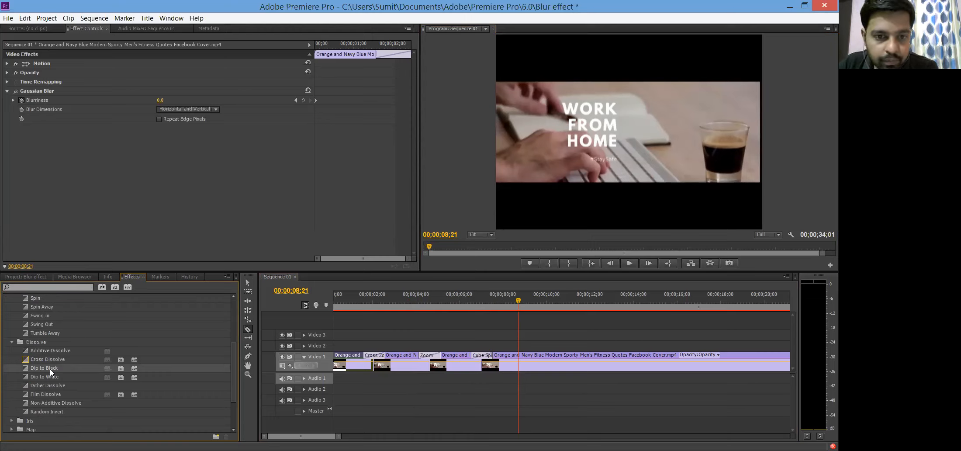
{"action": "left_click", "coordinate": [541, 363]}
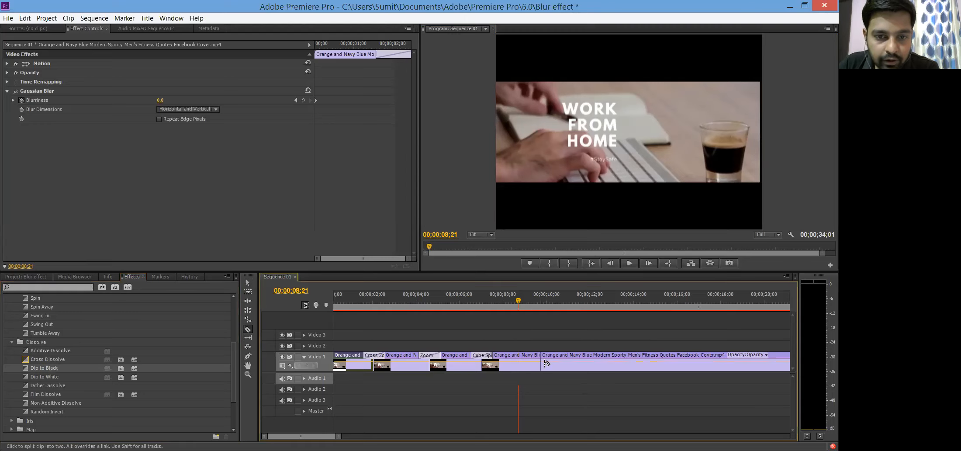
{"action": "left_click", "coordinate": [597, 363]}
{"action": "left_click", "coordinate": [673, 362]}
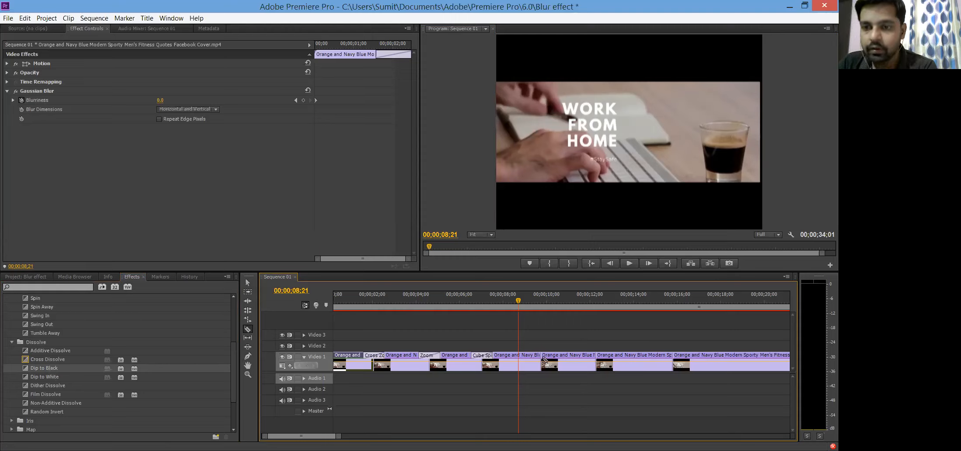
- Apply the Dip to Black transition to the fourth cut on Video 1 and play it back
{"action": "left_click_drag", "start_coordinate": [544, 359], "coordinate": [544, 359]}
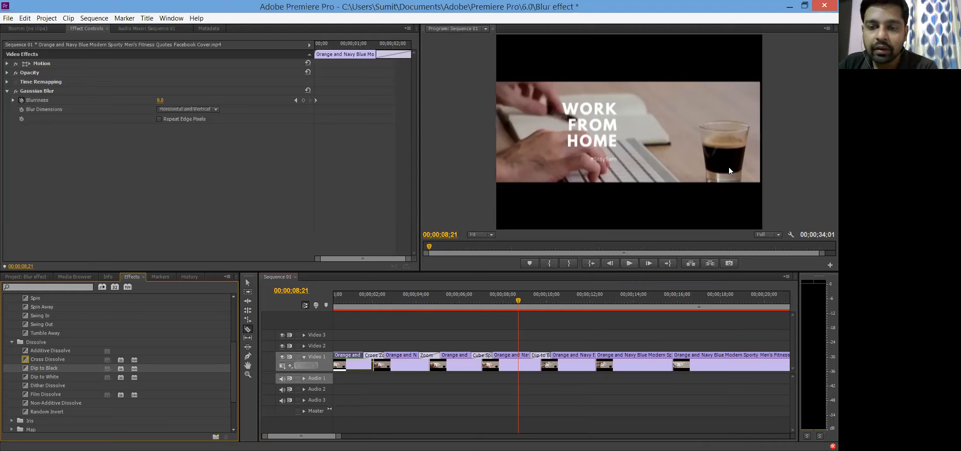
{"action": "left_click", "coordinate": [629, 264]}
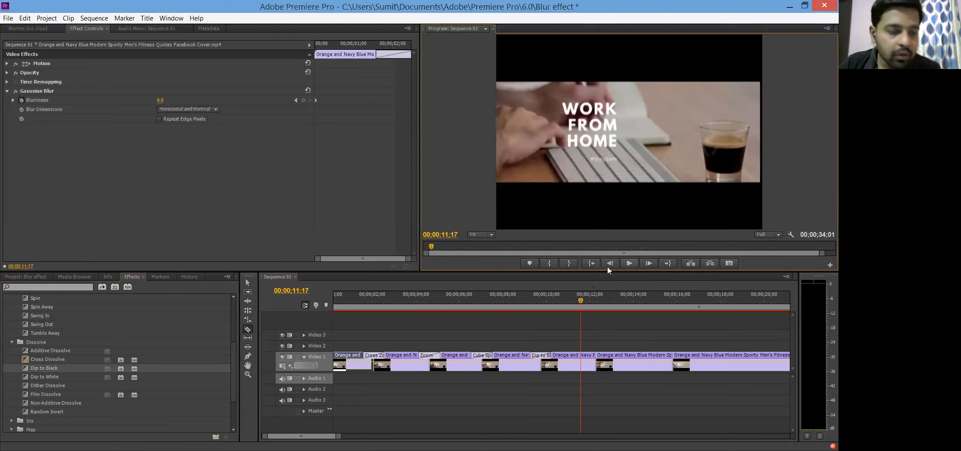
- Apply the Page Peel transition from the Page Peel group to the fifth cut on Video 1 and play it back
{"action": "scroll", "coordinate": [26, 408], "scroll_direction": "down", "scroll_amount": 2}
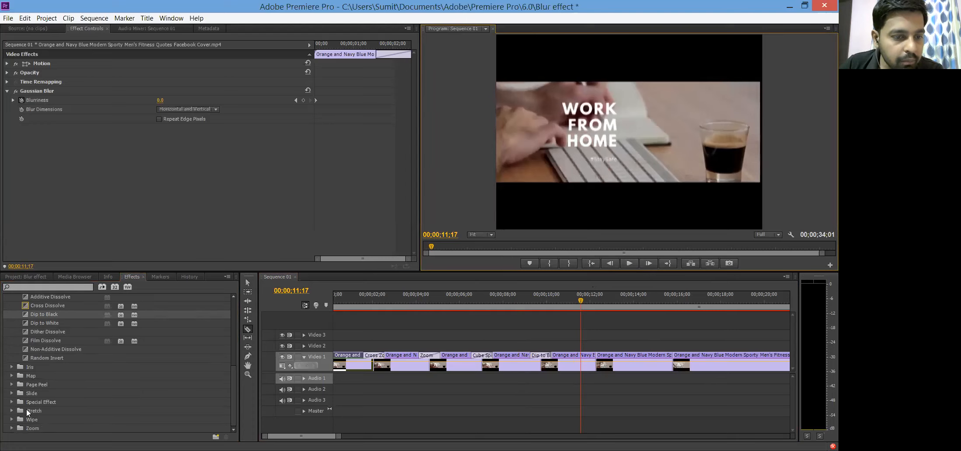
{"action": "left_click", "coordinate": [12, 384]}
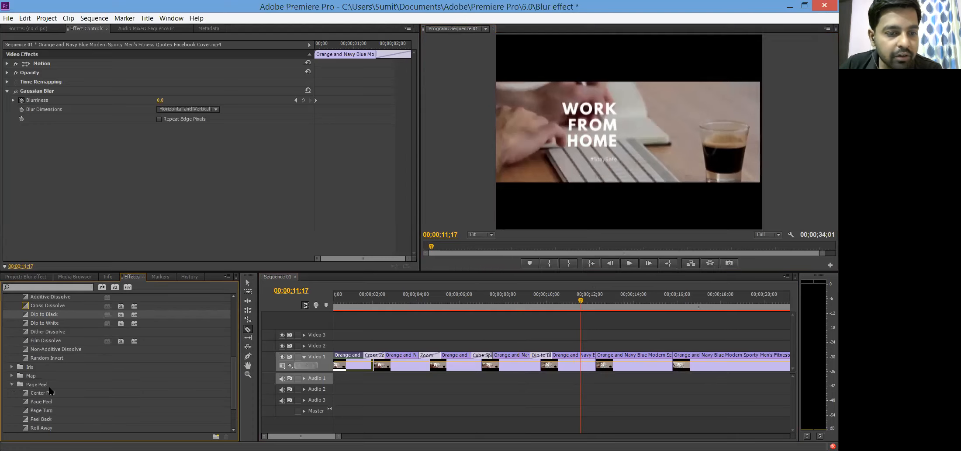
{"action": "scroll", "coordinate": [55, 376], "scroll_direction": "down", "scroll_amount": 1}
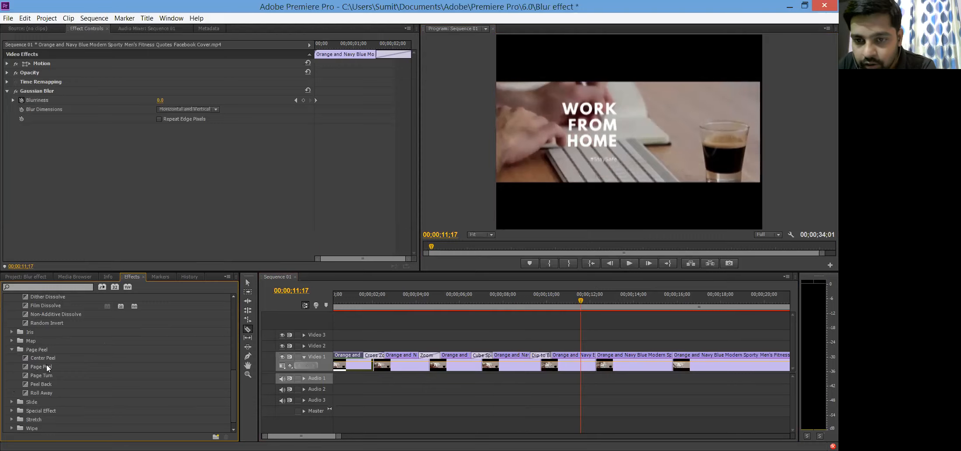
{"action": "left_click_drag", "start_coordinate": [47, 366], "coordinate": [597, 362]}
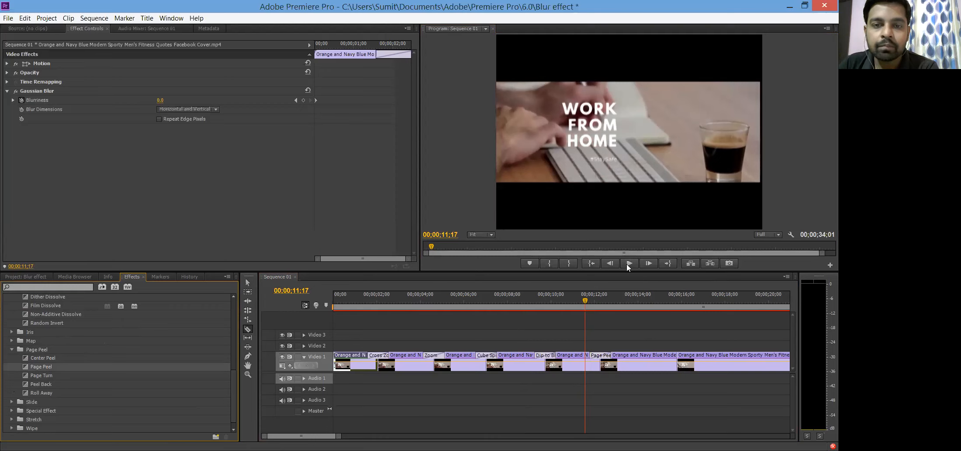
{"action": "left_click", "coordinate": [627, 264]}
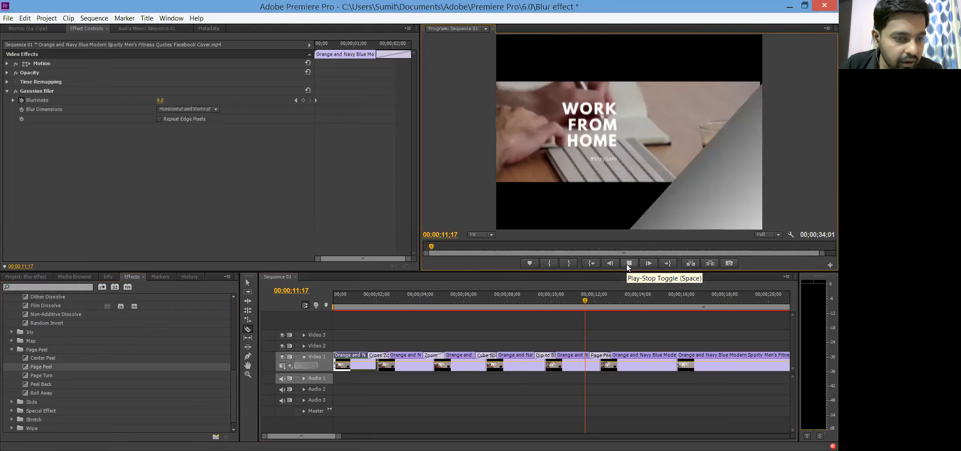
{"action": "key", "text": "space"}
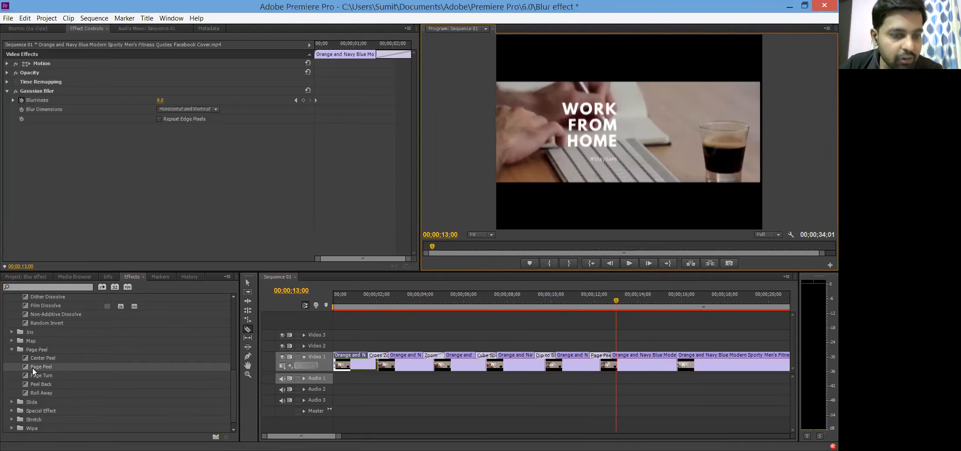
- Apply the Slide transition Multi-Spin to the sixth cut on Video 1 and replay it from 00;00;14;00
{"action": "left_click", "coordinate": [12, 402]}
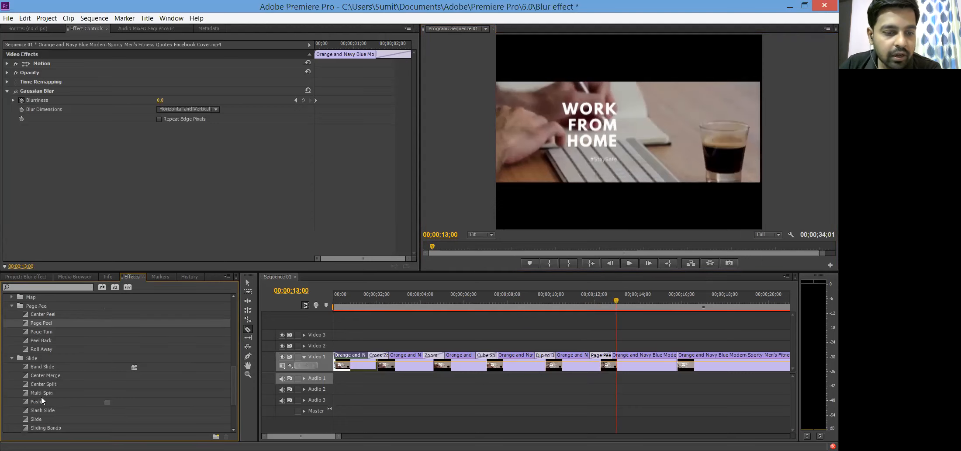
{"action": "left_click", "coordinate": [46, 392]}
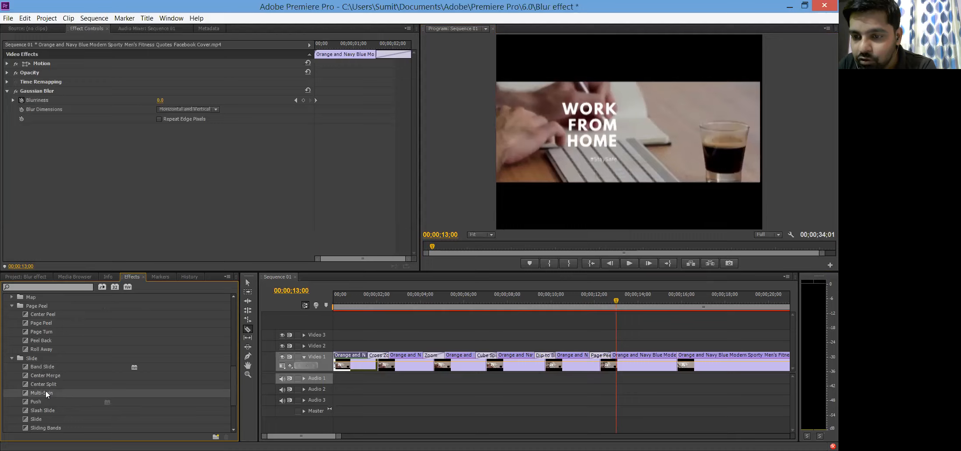
{"action": "left_click_drag", "start_coordinate": [46, 392], "coordinate": [677, 362]}
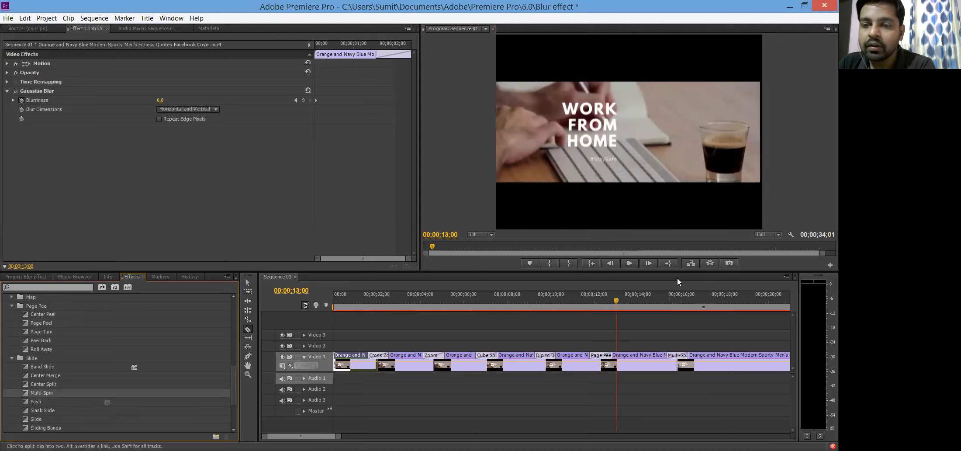
{"action": "left_click", "coordinate": [628, 263]}
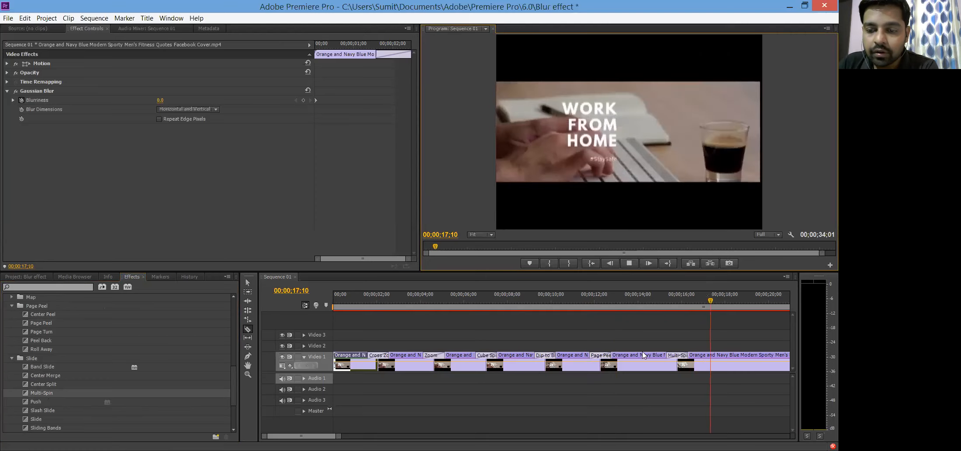
{"action": "left_click", "coordinate": [637, 303]}
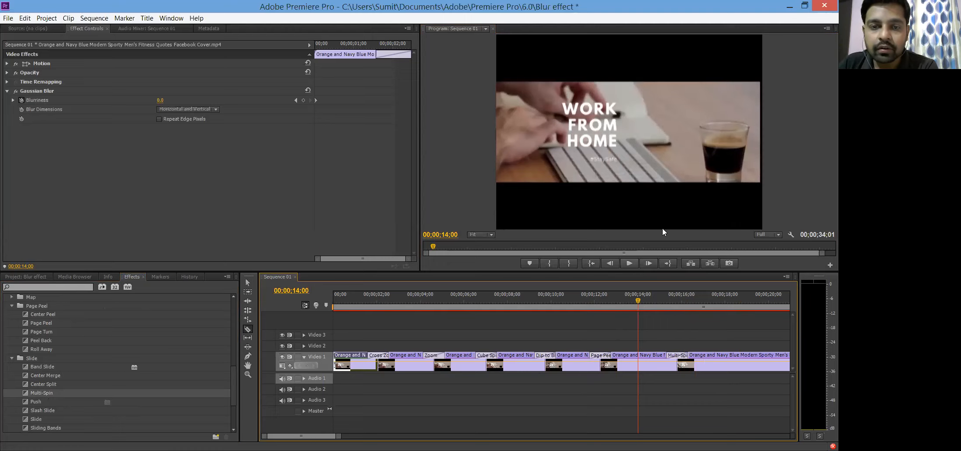
{"action": "key", "text": "space"}
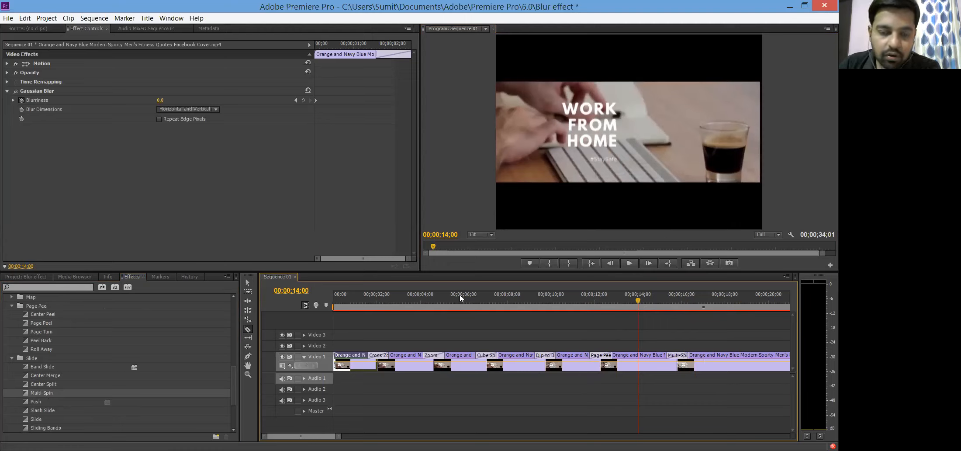
- Replace the Multi-Spin transition on the sixth cut with the Wipe group's Clock Wipe and play the sequence
{"action": "scroll", "coordinate": [13, 398], "scroll_direction": "down", "scroll_amount": 2}
{"action": "scroll", "coordinate": [13, 397], "scroll_direction": "down", "scroll_amount": 1}
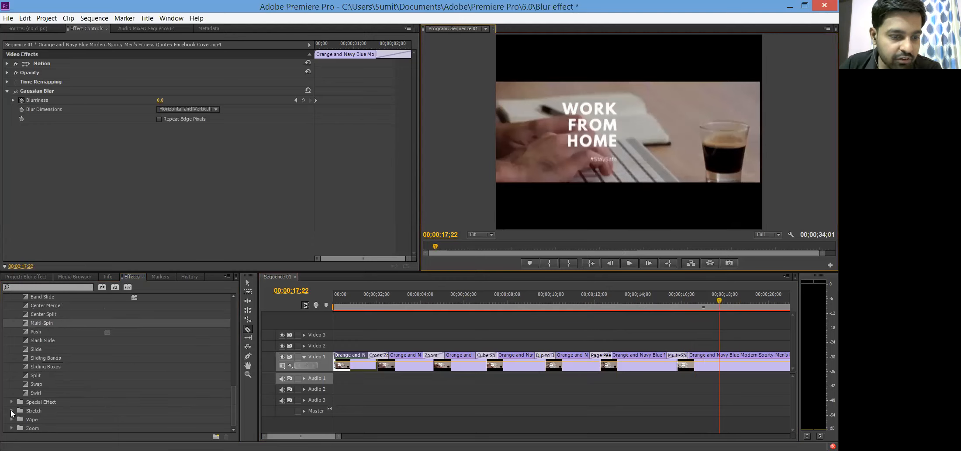
{"action": "left_click", "coordinate": [12, 420]}
{"action": "scroll", "coordinate": [33, 415], "scroll_direction": "down", "scroll_amount": 3}
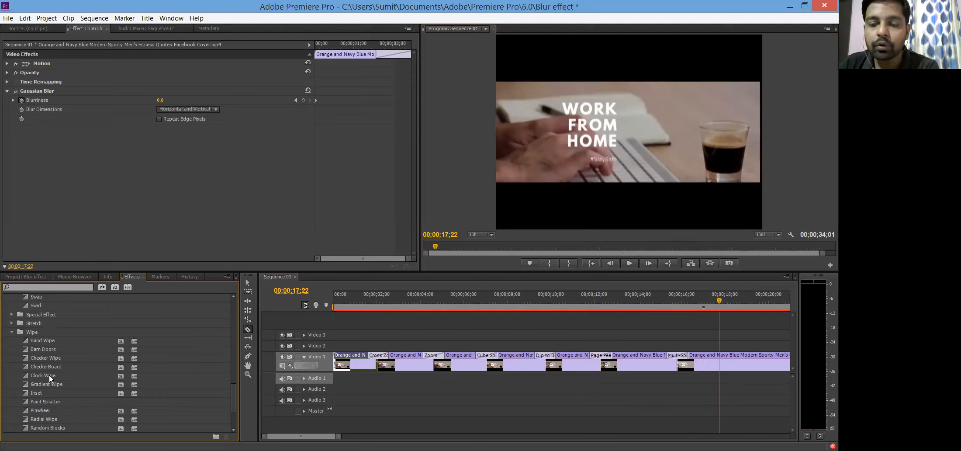
{"action": "left_click_drag", "start_coordinate": [49, 374], "coordinate": [677, 356]}
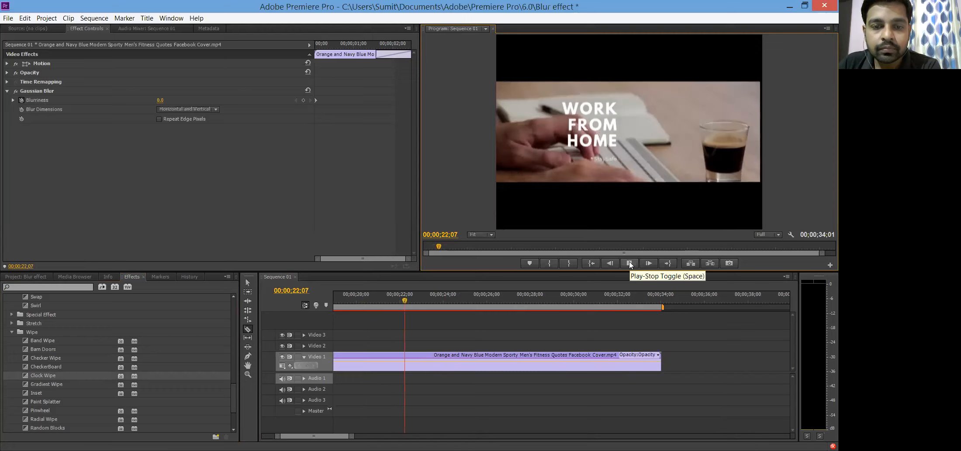
{"action": "left_click", "coordinate": [629, 263]}
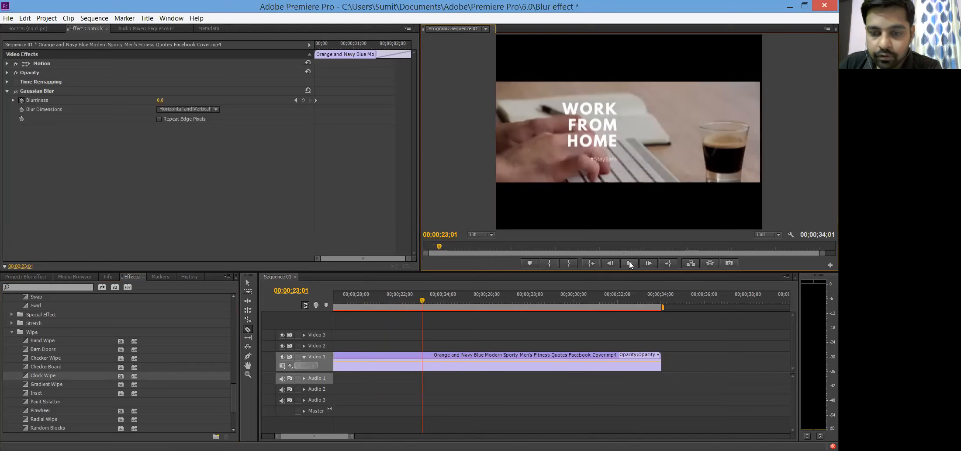
- Preview the Clock Wipe transition, replaying the sequence from 00;00;14;02 through the sixth cut
{"action": "left_click_drag", "start_coordinate": [425, 300], "coordinate": [394, 315]}
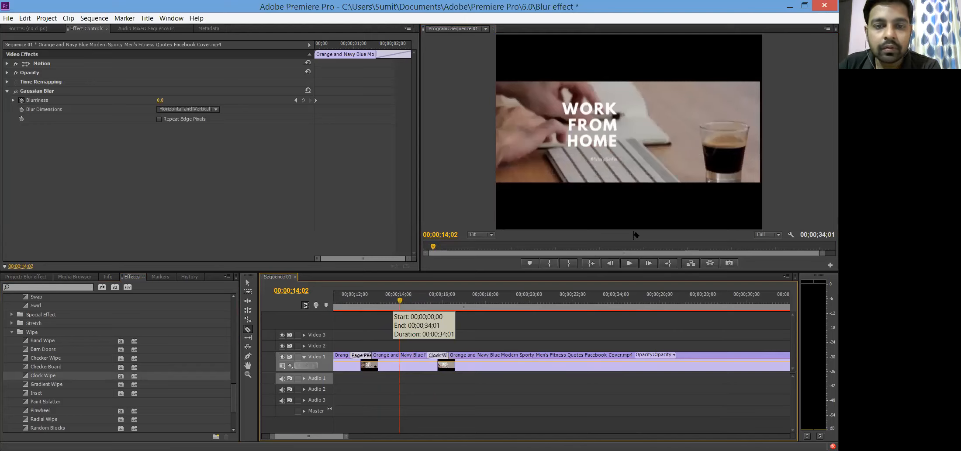
{"action": "left_click", "coordinate": [748, 154]}
{"action": "key", "text": "space"}
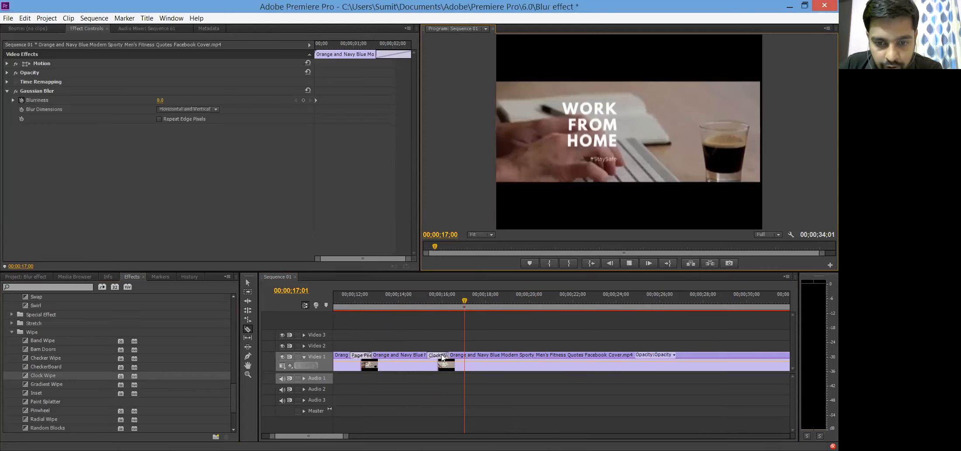
{"action": "key", "text": "space"}
- Replace the Clock Wipe on the sixth cut with the Band Wipe transition and play it back
{"action": "key", "text": "v"}
{"action": "right_click", "coordinate": [458, 362]}
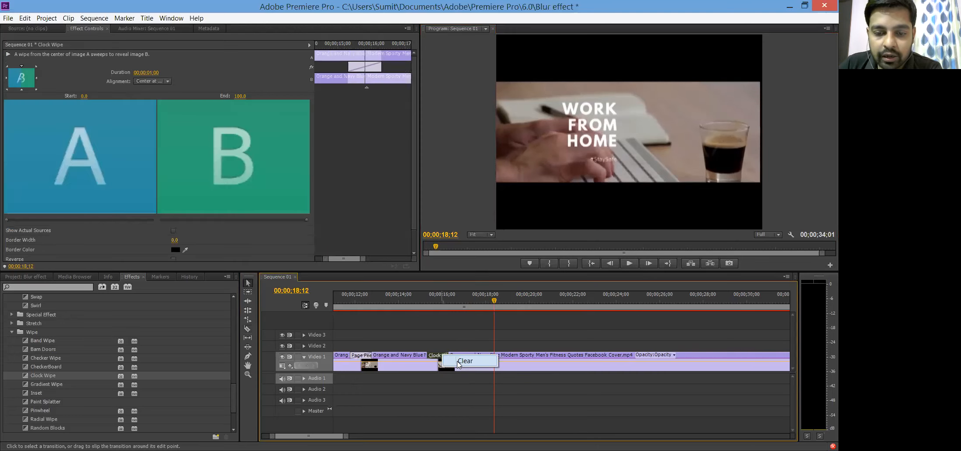
{"action": "left_click", "coordinate": [465, 361]}
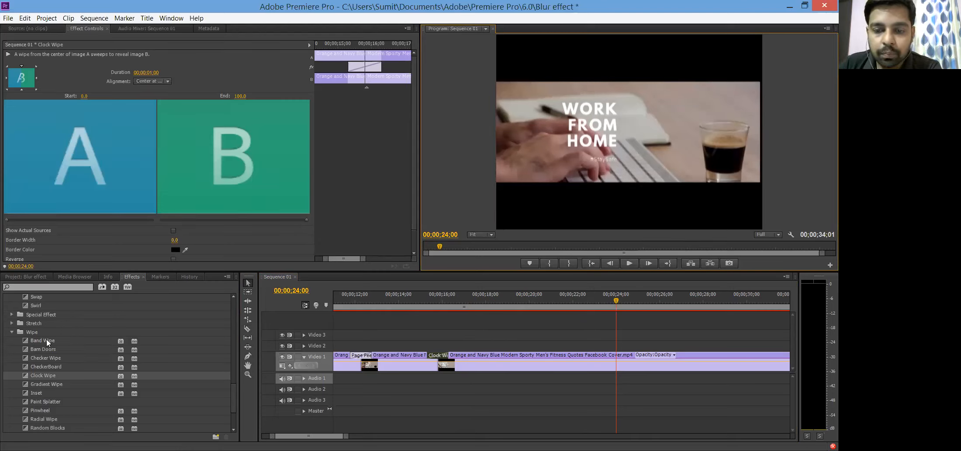
{"action": "left_click", "coordinate": [630, 262]}
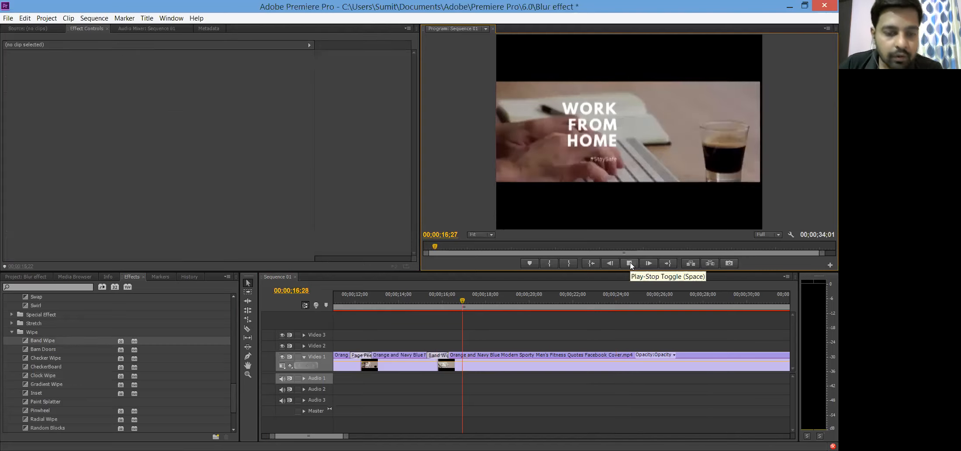
- Clear the Band Wipe from the sixth cut and move the last Video 1 clip to start near 00;00;17;00, leaving a gap
{"action": "right_click", "coordinate": [443, 358]}
{"action": "left_click", "coordinate": [463, 361]}
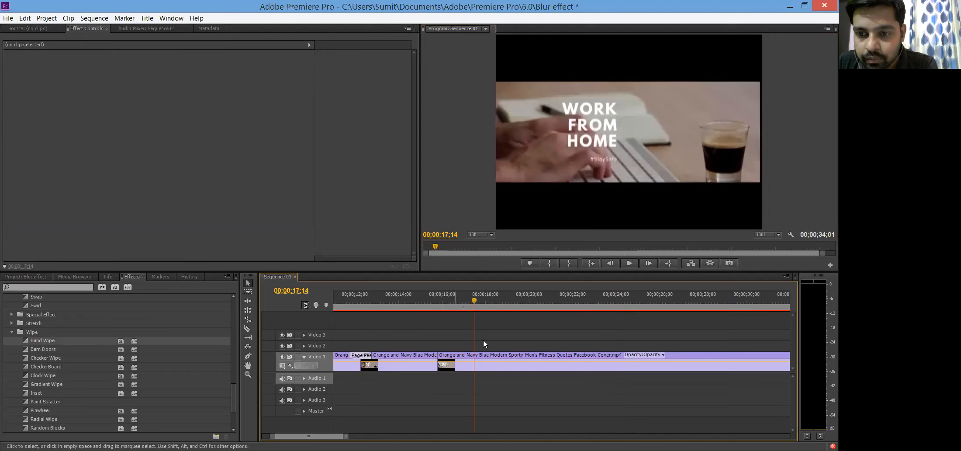
{"action": "left_click_drag", "start_coordinate": [459, 358], "coordinate": [483, 343]}
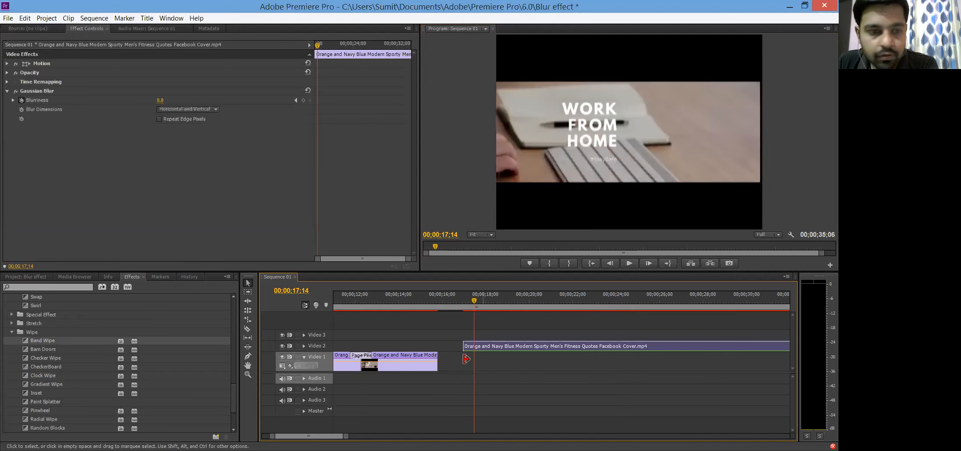
- Apply the Wipe transition to the start of the last Video 1 clip and replay it from 00;00;16;20
{"action": "left_click_drag", "start_coordinate": [8, 396], "coordinate": [49, 418]}
{"action": "scroll", "coordinate": [47, 423], "scroll_direction": "down", "scroll_amount": 2}
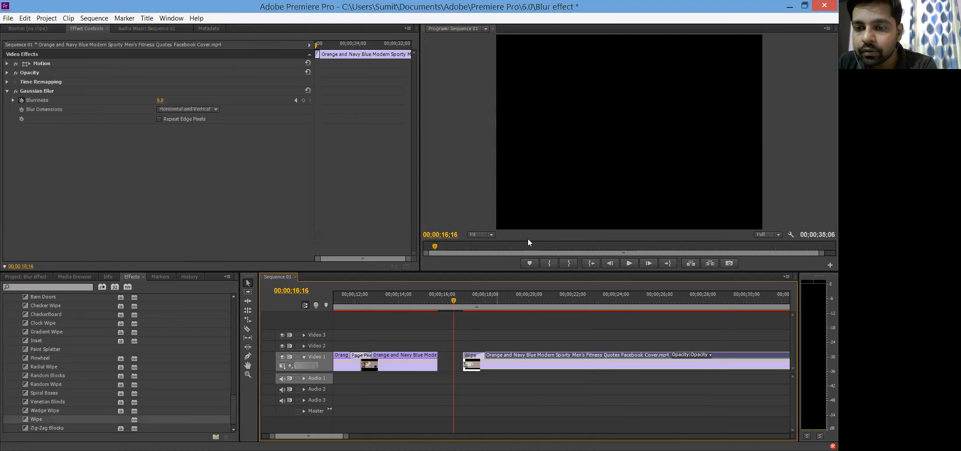
{"action": "key", "text": "space"}
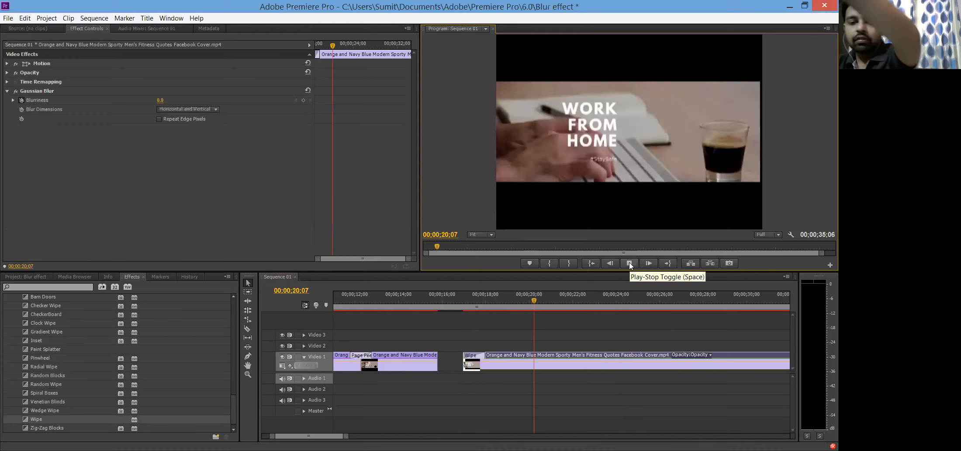
{"action": "left_click", "coordinate": [456, 306]}
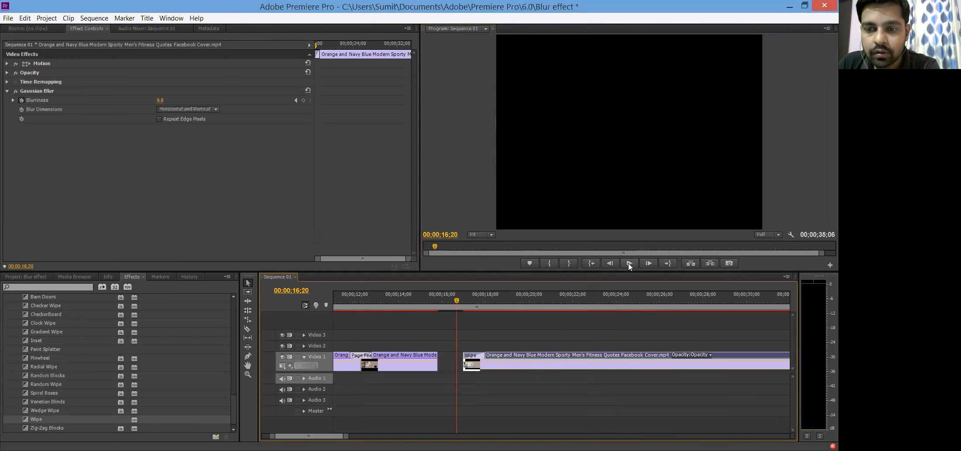
{"action": "key", "text": "space"}
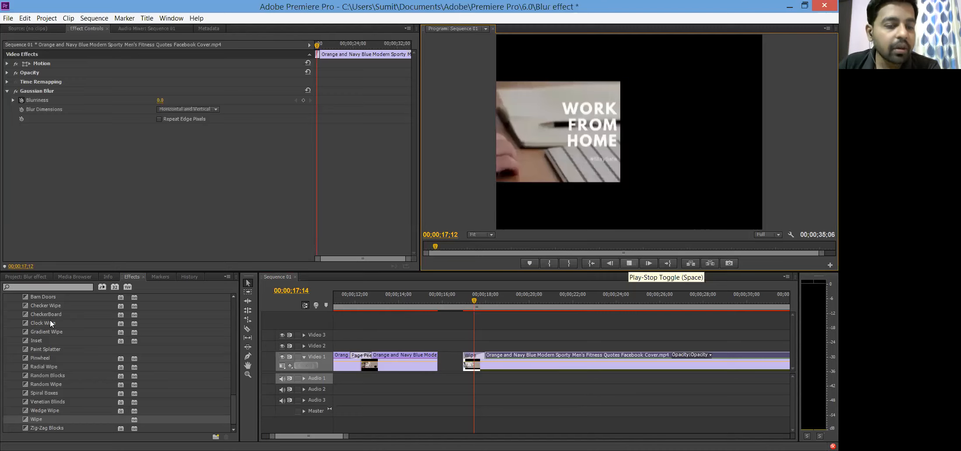
{"action": "key", "text": "space"}
- Replace the Wipe at the start of the last clip with Clock Wipe and preview it up to 00;00;17;00
{"action": "scroll", "coordinate": [28, 353], "scroll_direction": "down", "scroll_amount": 1}
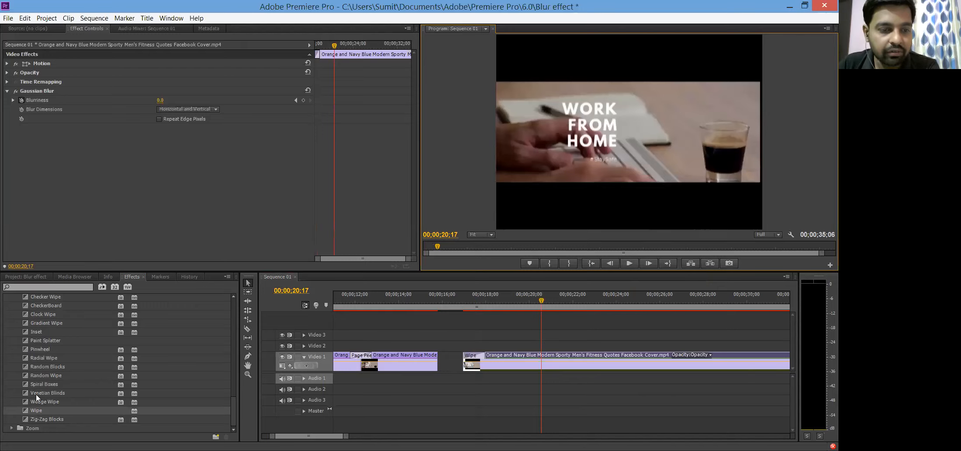
{"action": "left_click", "coordinate": [39, 312]}
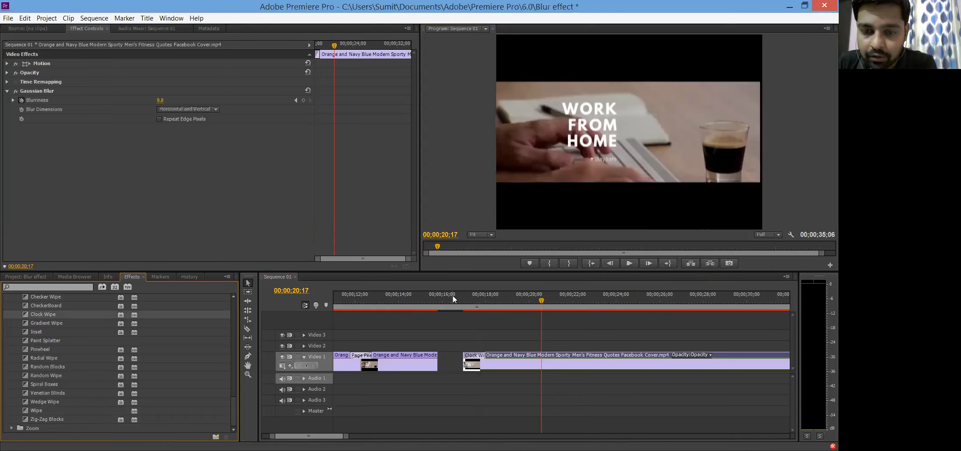
{"action": "left_click", "coordinate": [632, 263]}
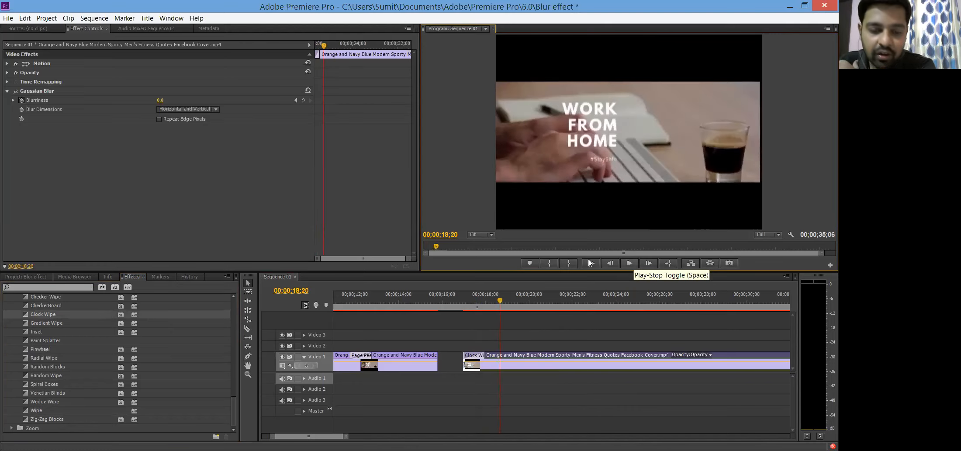
{"action": "left_click", "coordinate": [462, 304]}
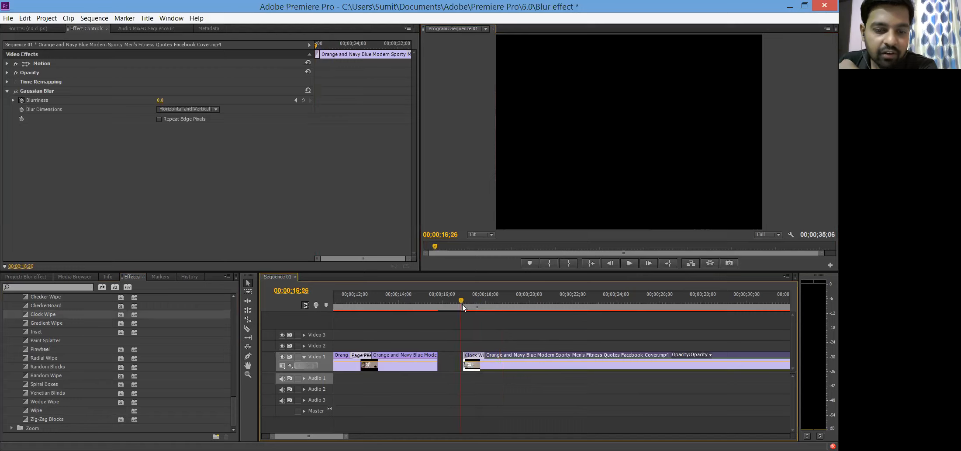
{"action": "left_click", "coordinate": [464, 306]}
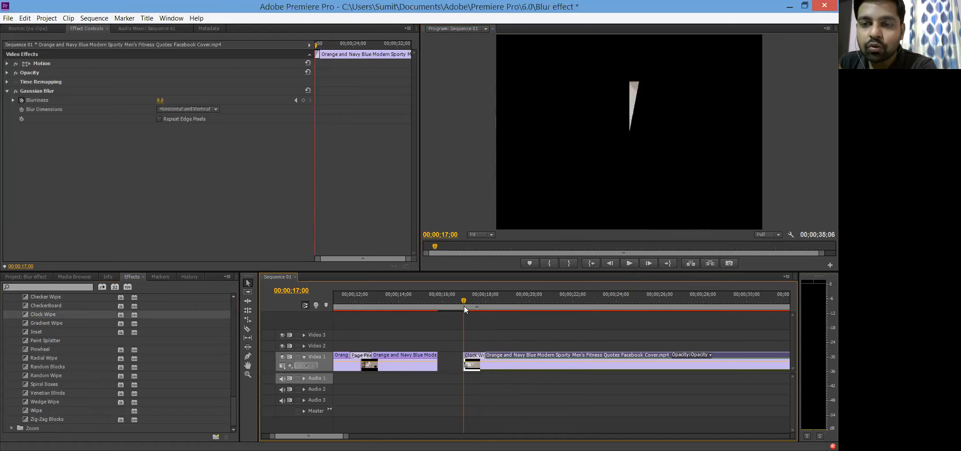
- Delete the gap before the last Video 1 clip and play the Clock Wipe from 00;00;15;23
{"action": "left_click", "coordinate": [459, 362]}
{"action": "key", "text": "Delete"}
{"action": "left_click", "coordinate": [437, 302]}
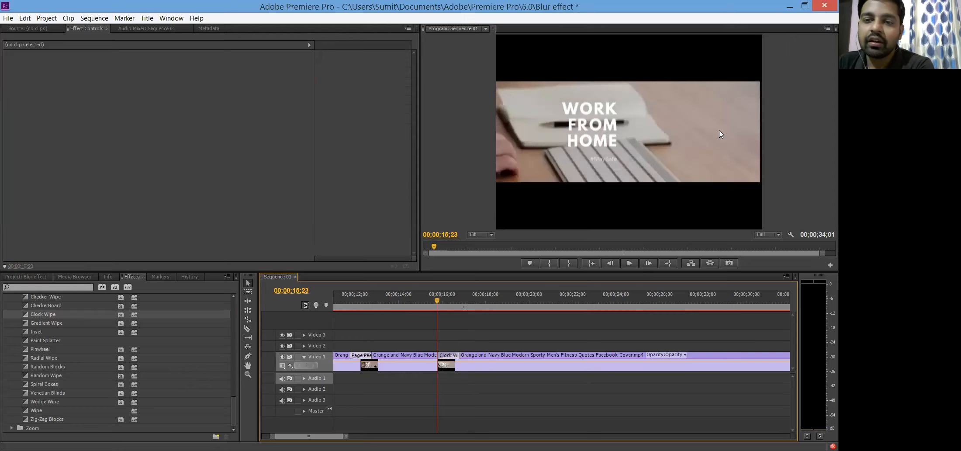
{"action": "left_click", "coordinate": [630, 262]}
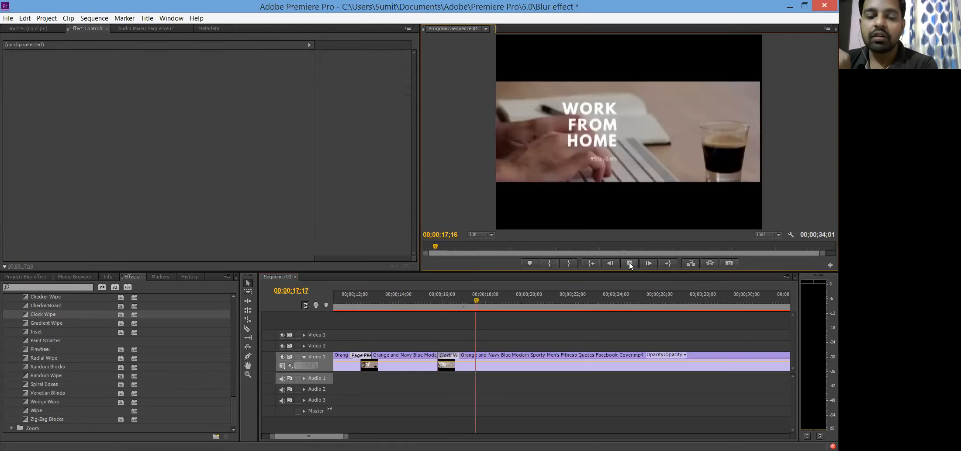